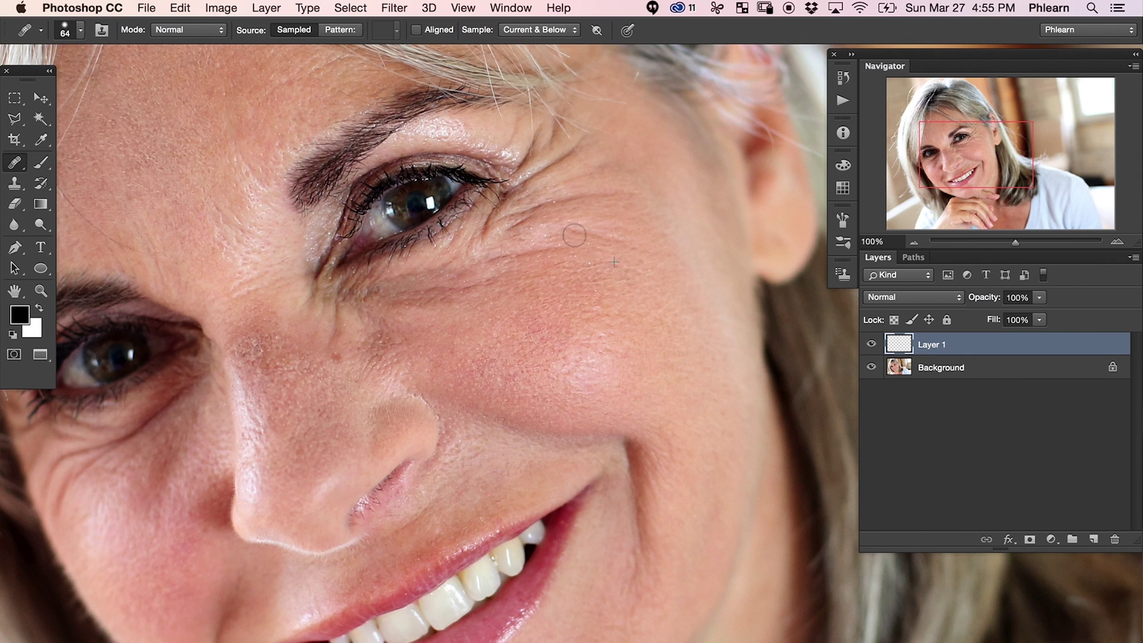
# Fade the last under-eye heal down to 40% opacity with Shift+Cmd+F.
pyautogui.press('super+shift+f')
pyautogui.moveTo(545, 403); pyautogui.dragTo(489, 397)
pyautogui.moveTo(489, 397); pyautogui.dragTo(430, 400)
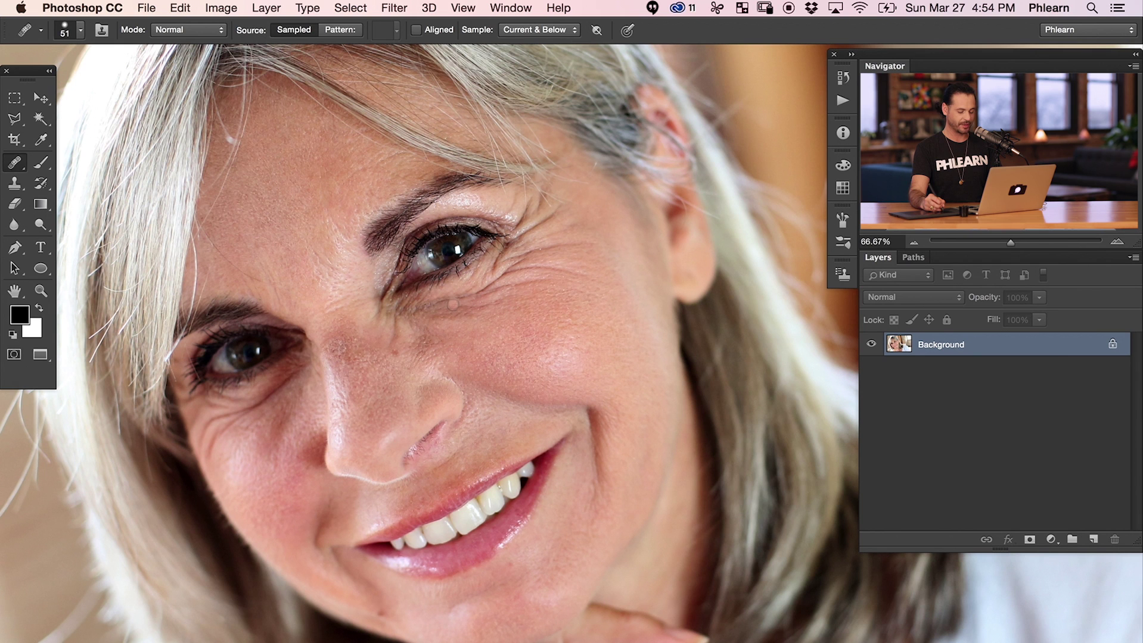
# Zoom to 100% on the eye wrinkles and add an empty Layer 1 above the Background.
pyautogui.press('super+plus')
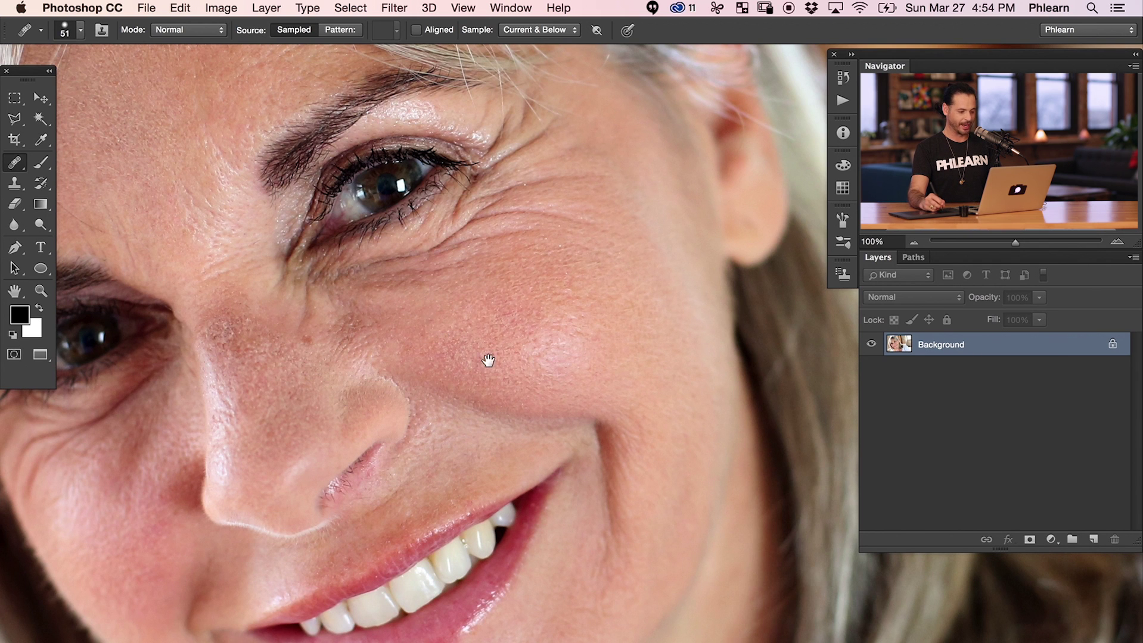
pyautogui.moveTo(491, 358); pyautogui.dragTo(520, 374)
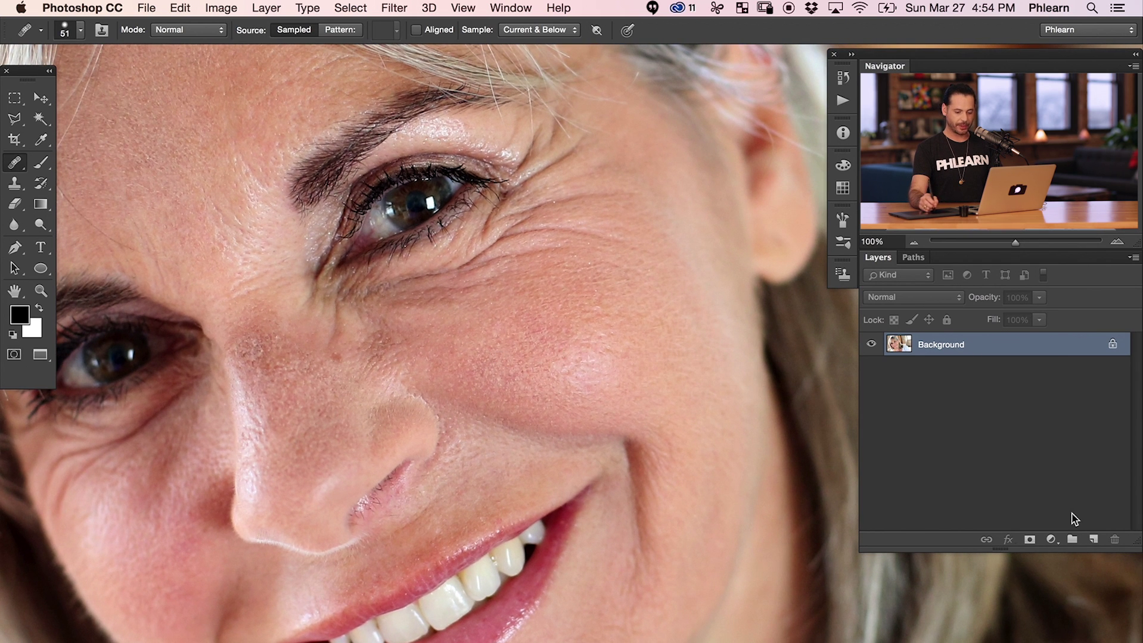
pyautogui.click(1090, 541)
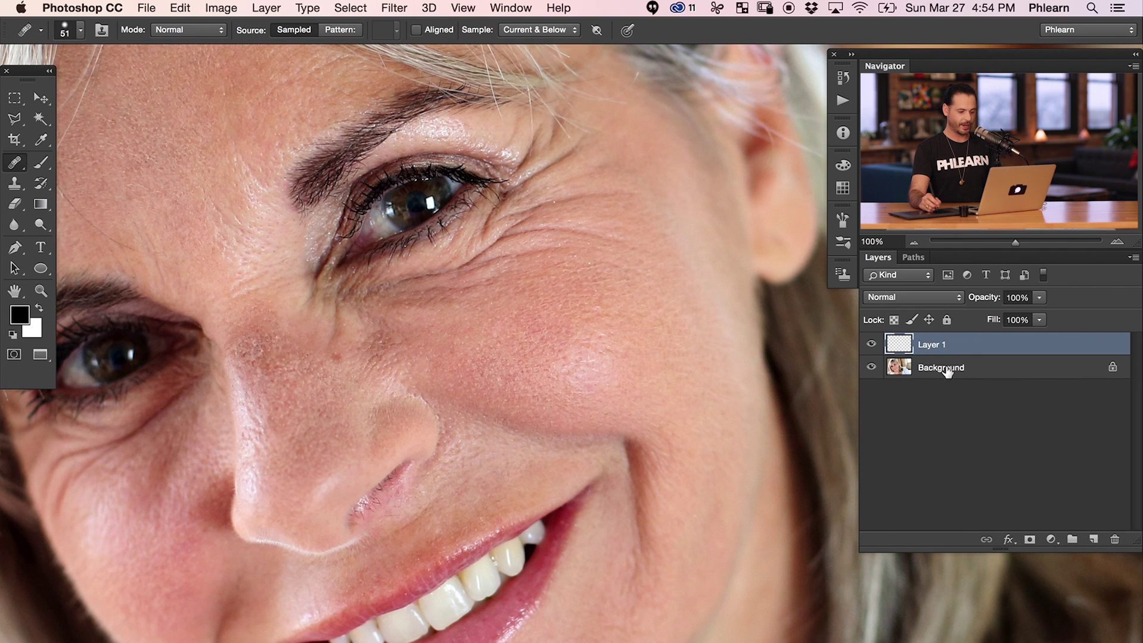
pyautogui.click(17, 162)
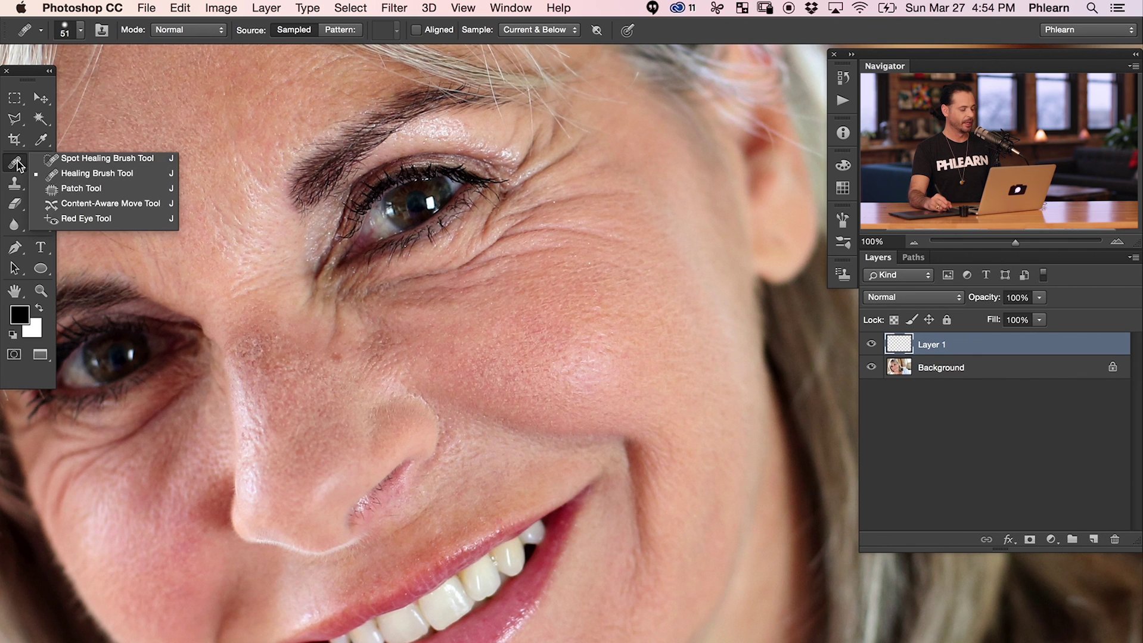
# Select the Healing Brush at 64 pixels, sampling Current & Below.
pyautogui.click(111, 174)
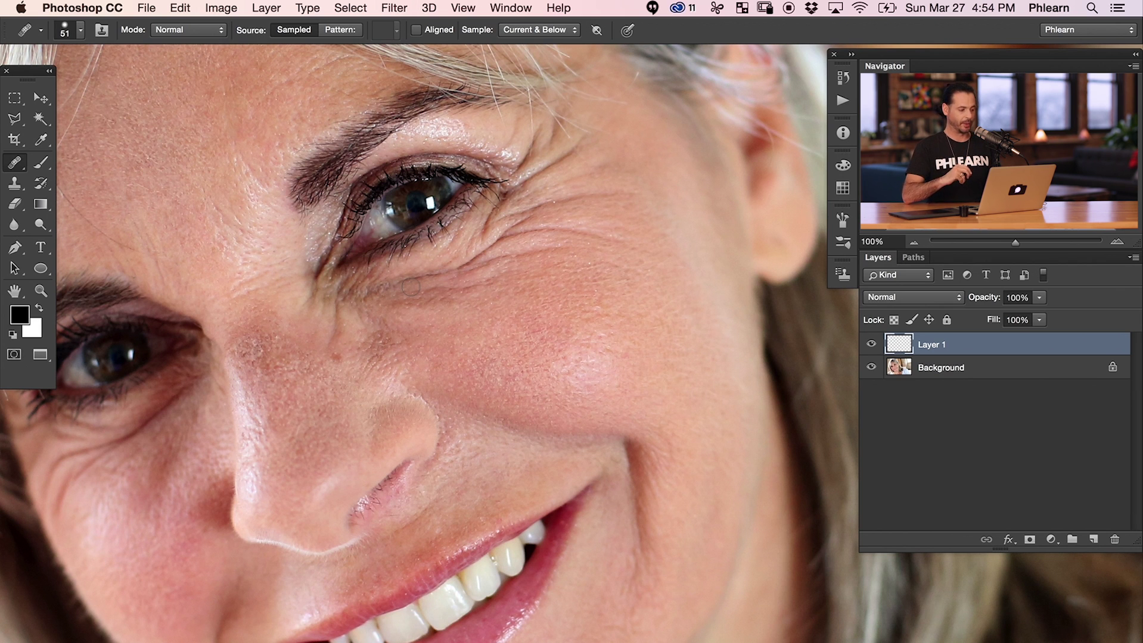
pyautogui.moveTo(410, 292); pyautogui.dragTo(418, 291)
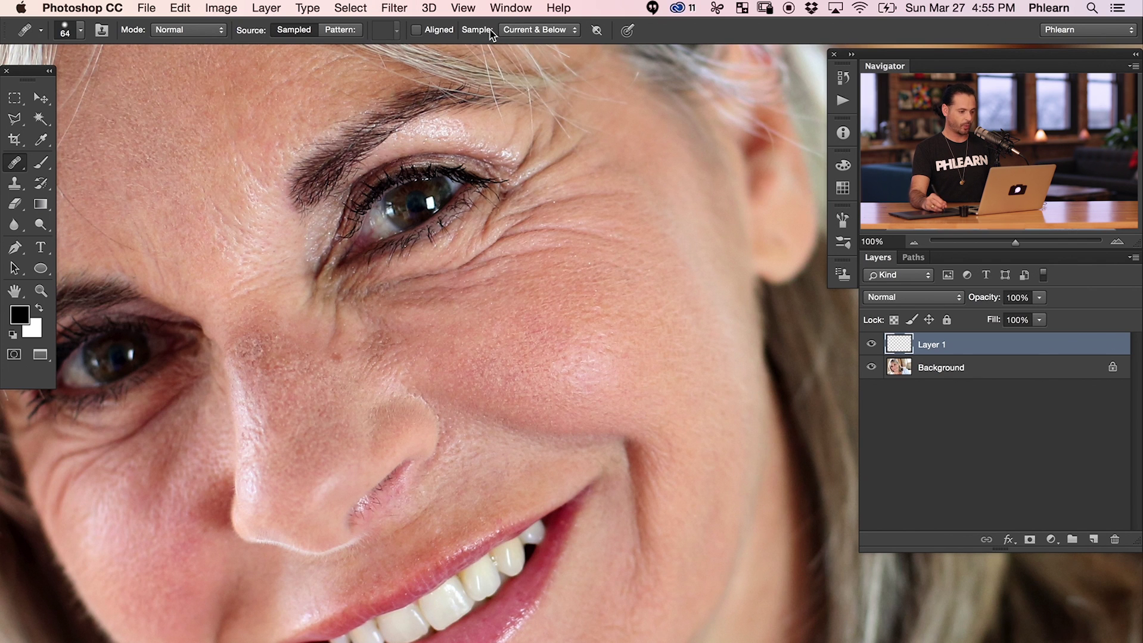
pyautogui.click(521, 31)
pyautogui.click(529, 30)
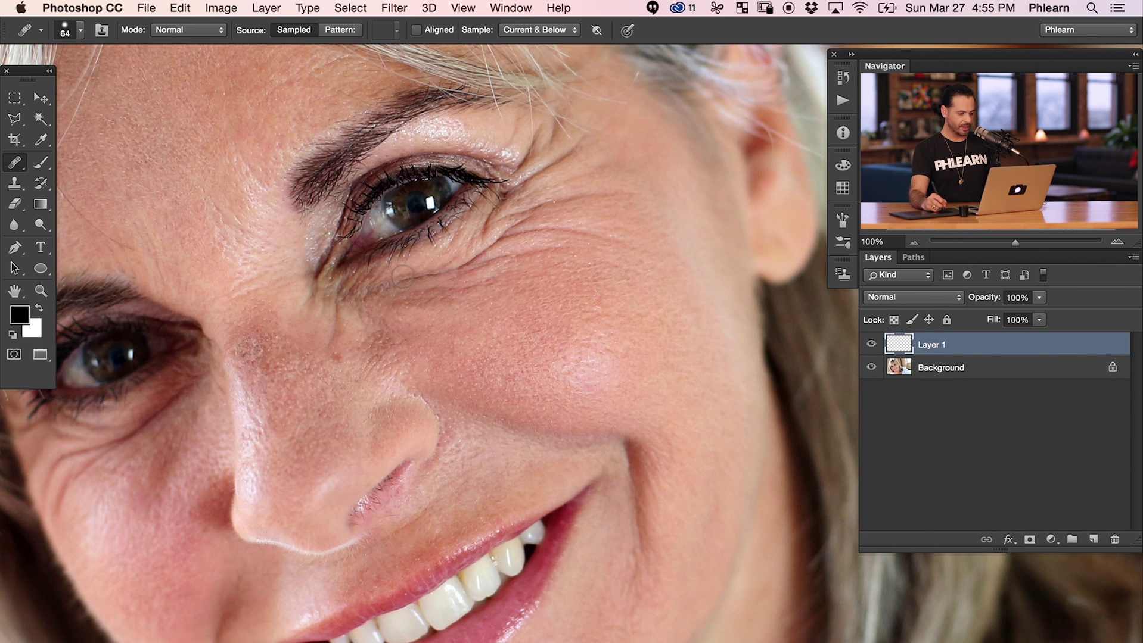
# Sample clean cheek skin and heal the wrinkle crease under the eye on Layer 1.
pyautogui.keyDown('alt'); pyautogui.click(430, 306); pyautogui.keyUp('alt')
pyautogui.keyDown('alt'); pyautogui.click(433, 313); pyautogui.keyUp('alt')
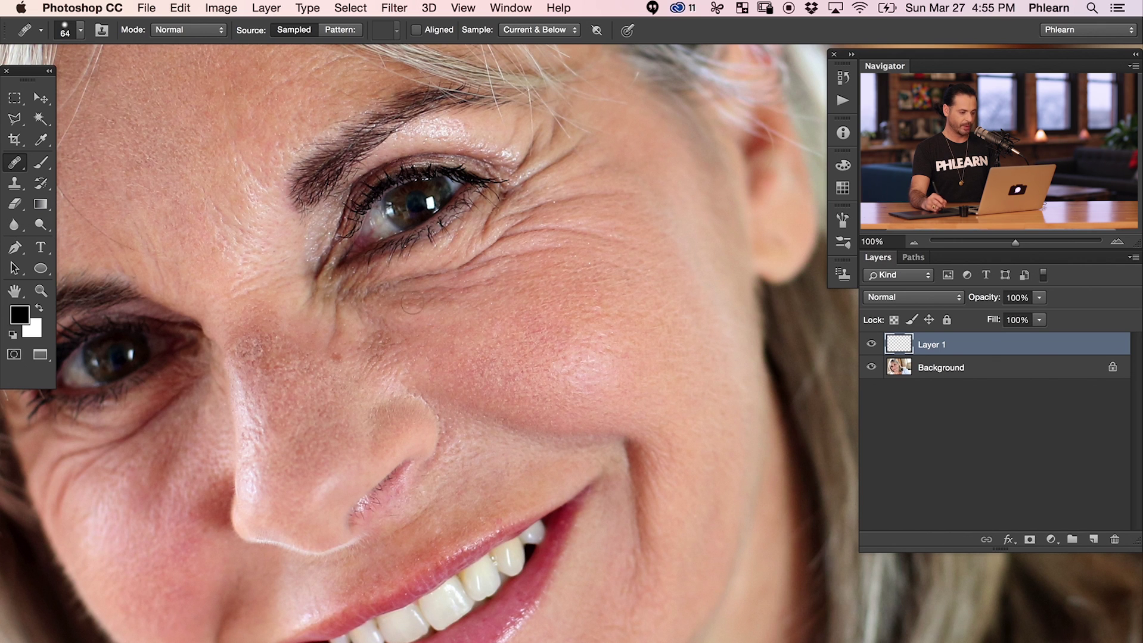
pyautogui.moveTo(386, 290)
pyautogui.mouseDown()
pyautogui.moveTo(488, 262)
pyautogui.moveTo(501, 238)
pyautogui.moveTo(538, 231)
pyautogui.moveTo(558, 232)
pyautogui.moveTo(510, 237)
pyautogui.moveTo(596, 236)
pyautogui.moveTo(663, 260)
pyautogui.mouseUp()
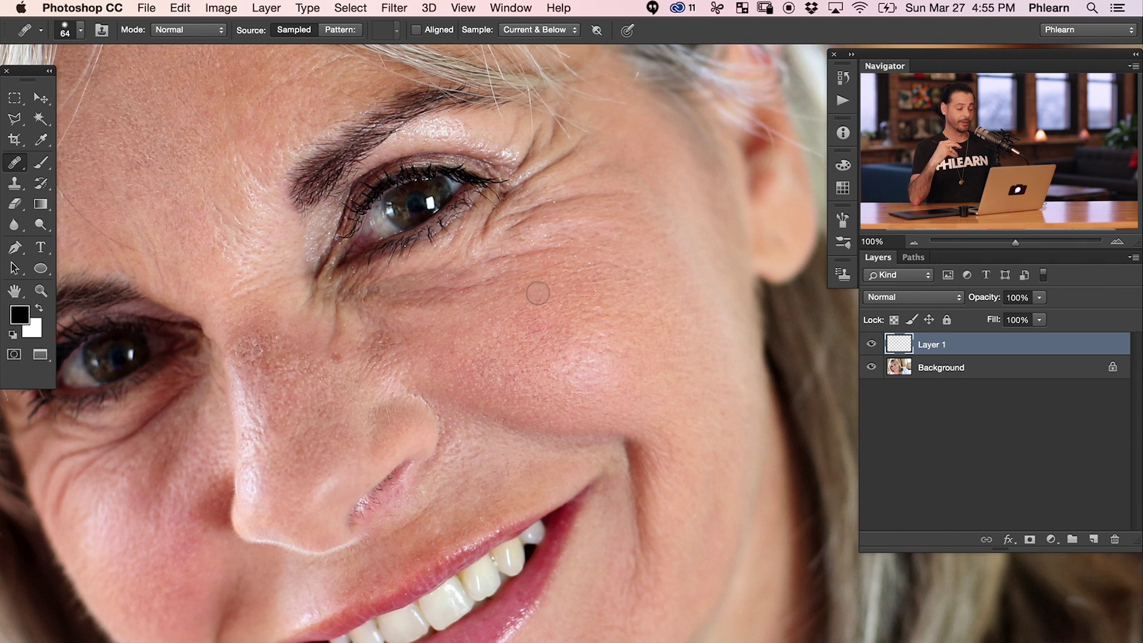
pyautogui.click(180, 8)
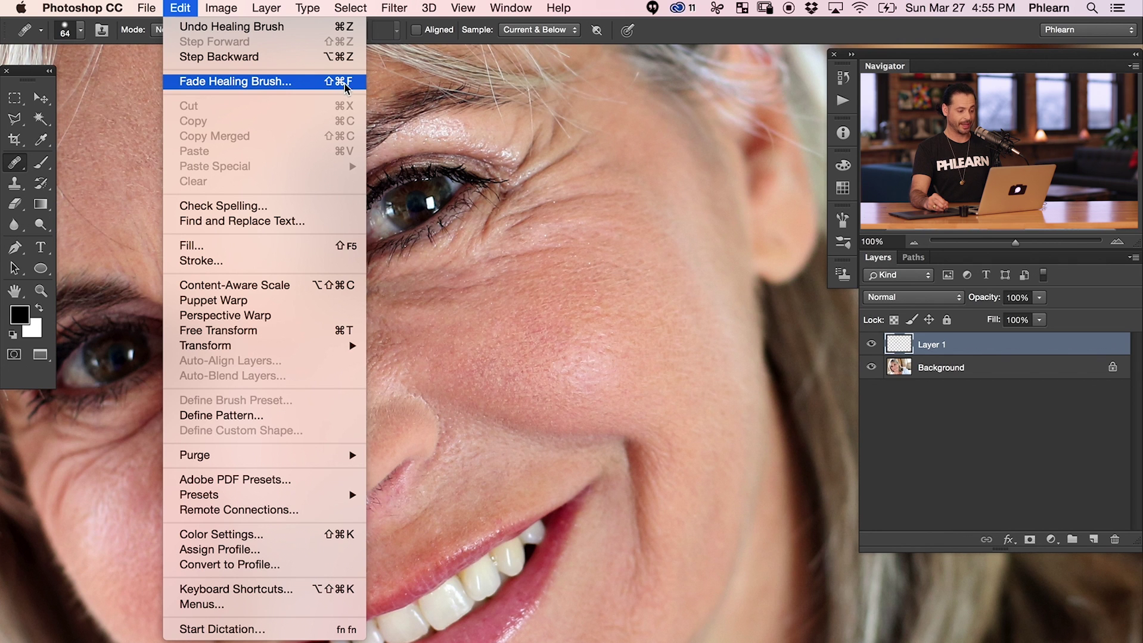
# Compare Fade opacities on the under-eye heal, then apply it at 65%.
pyautogui.click(401, 49)
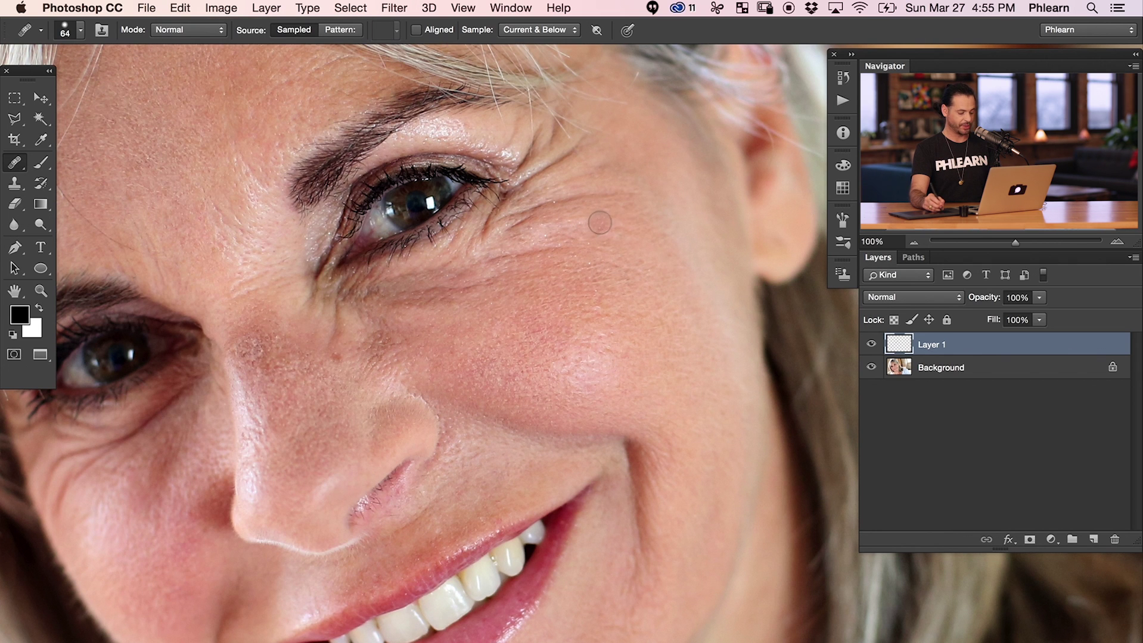
pyautogui.press('super+shift+f')
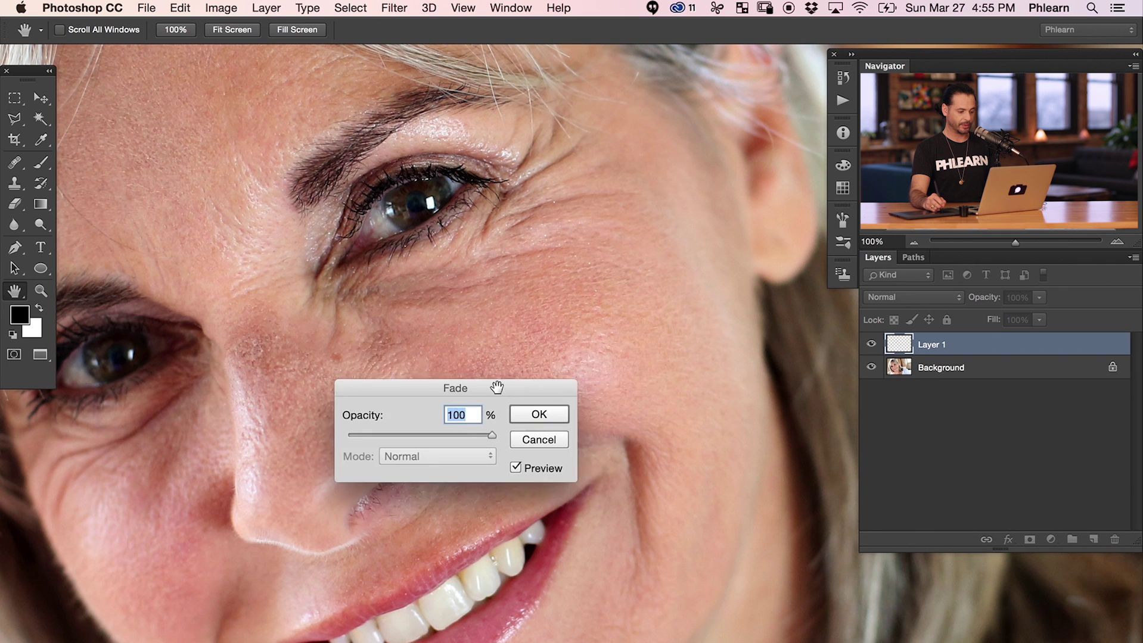
pyautogui.moveTo(494, 389); pyautogui.dragTo(551, 355)
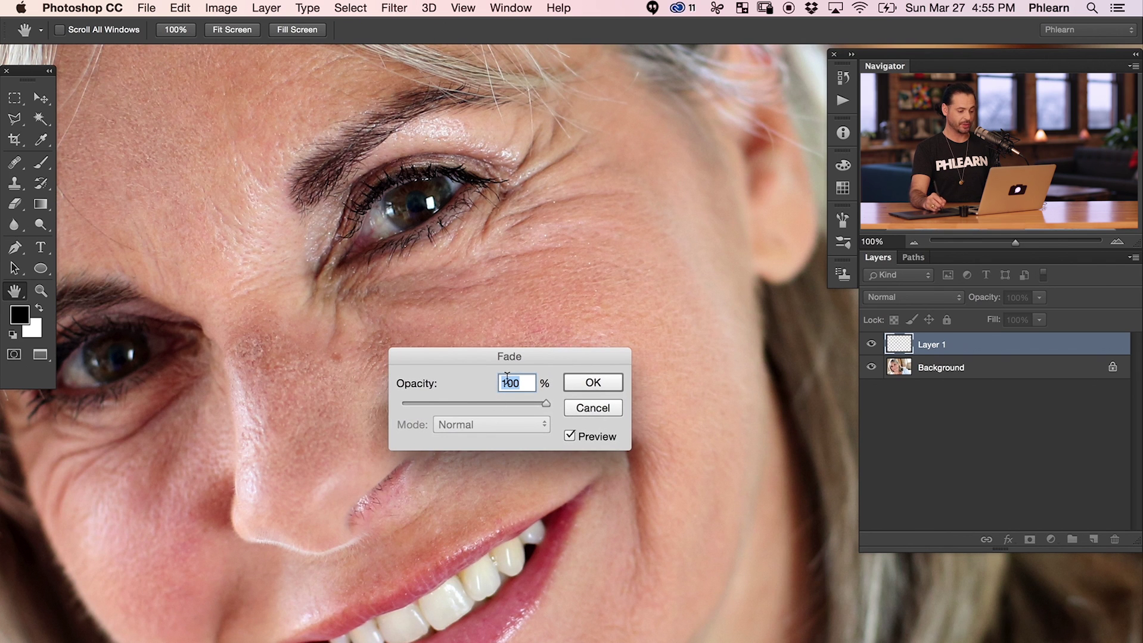
pyautogui.moveTo(498, 397); pyautogui.dragTo(413, 398)
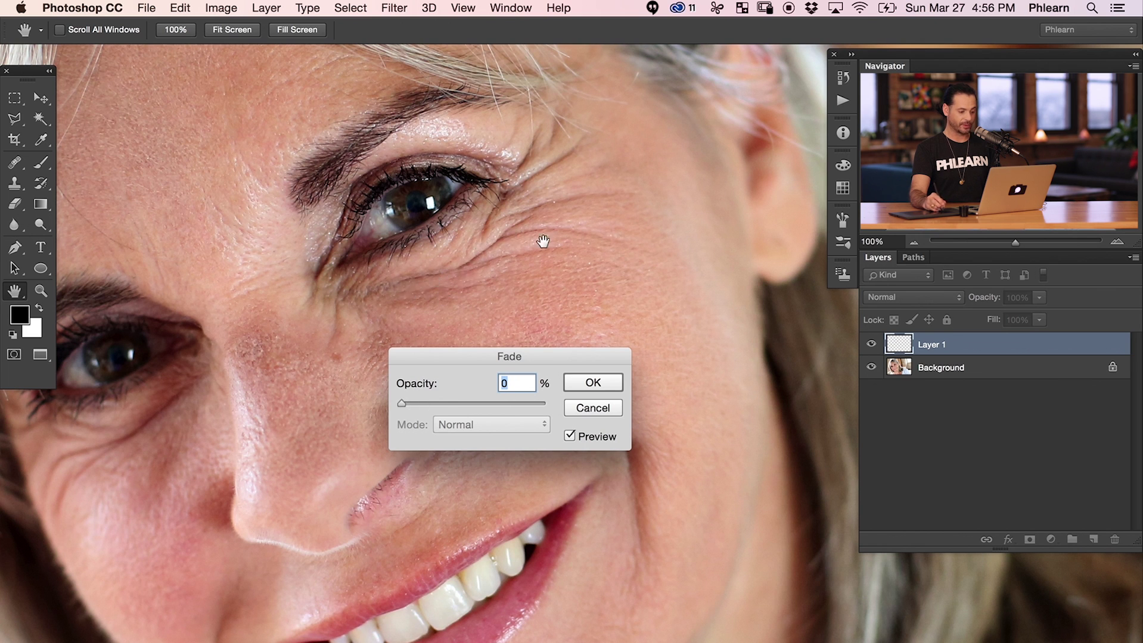
pyautogui.moveTo(431, 402); pyautogui.dragTo(487, 401)
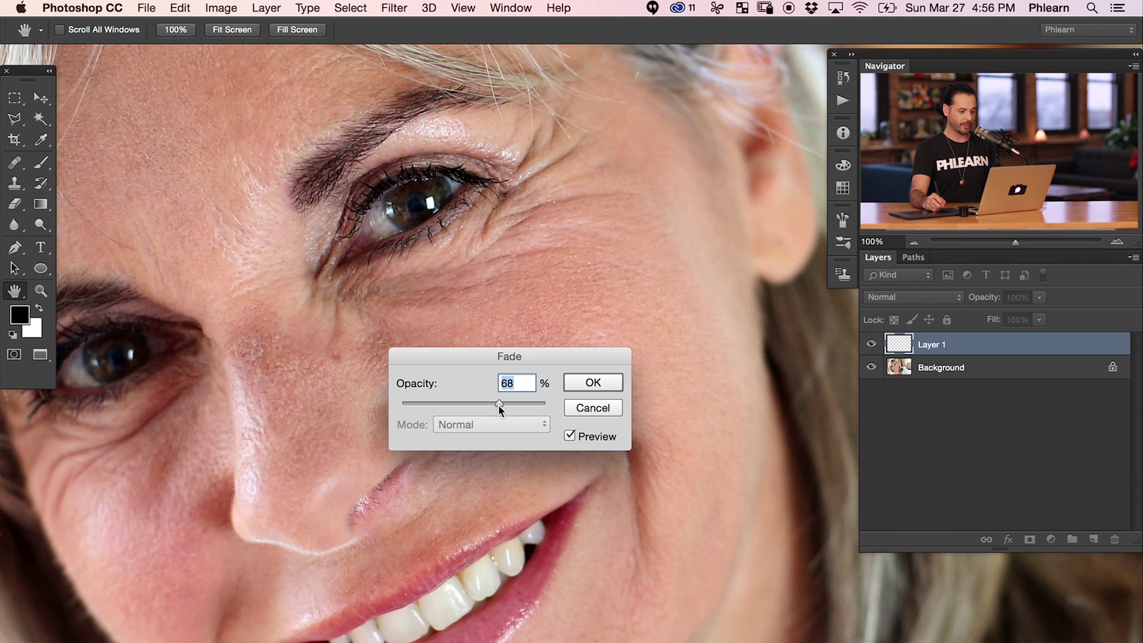
pyautogui.moveTo(499, 405); pyautogui.dragTo(399, 400)
pyautogui.moveTo(494, 403); pyautogui.dragTo(496, 404)
pyautogui.click(593, 383)
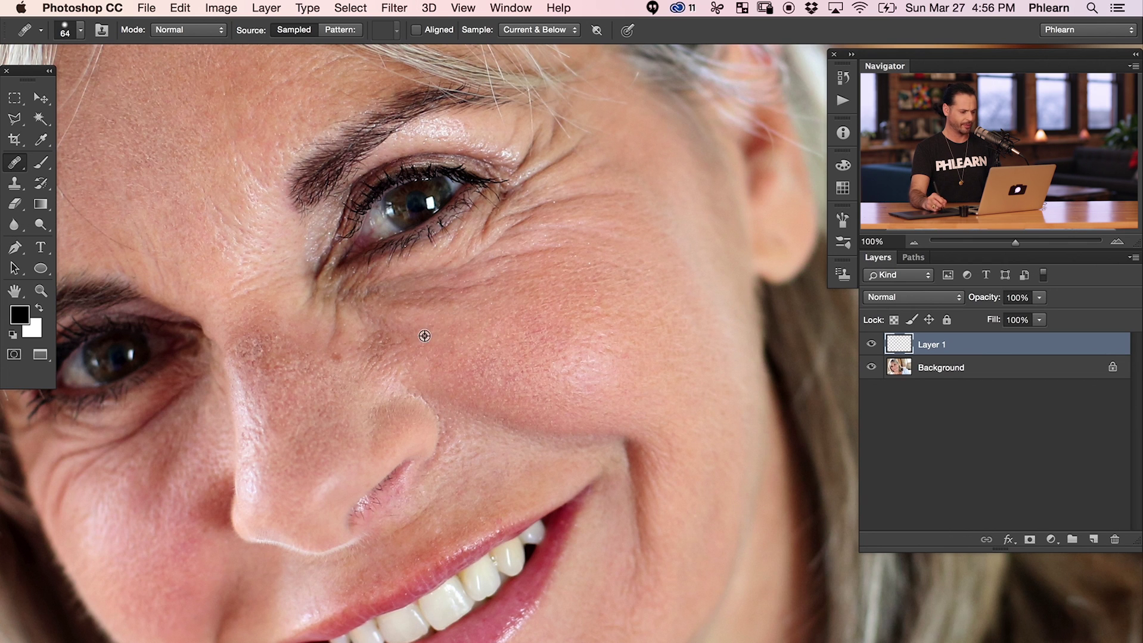
# Heal another wrinkle under the eye from cheek skin and fade it to about 73%.
pyautogui.keyDown('alt'); pyautogui.click(536, 282); pyautogui.keyUp('alt')
pyautogui.moveTo(519, 260); pyautogui.dragTo(626, 244)
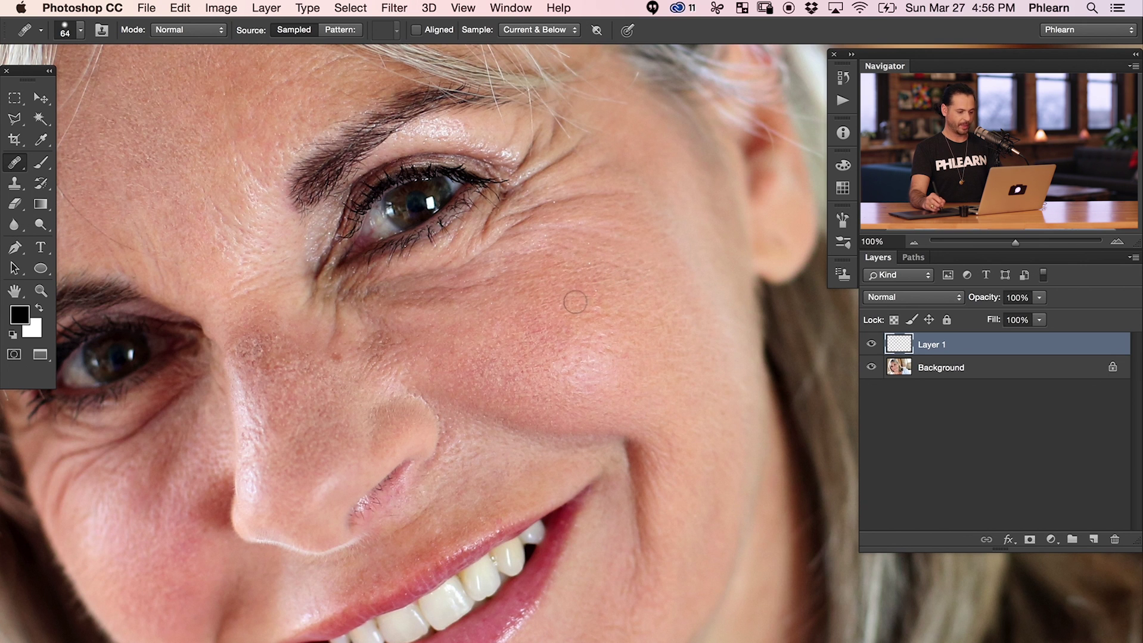
pyautogui.press('super+shift+f')
pyautogui.click(506, 402)
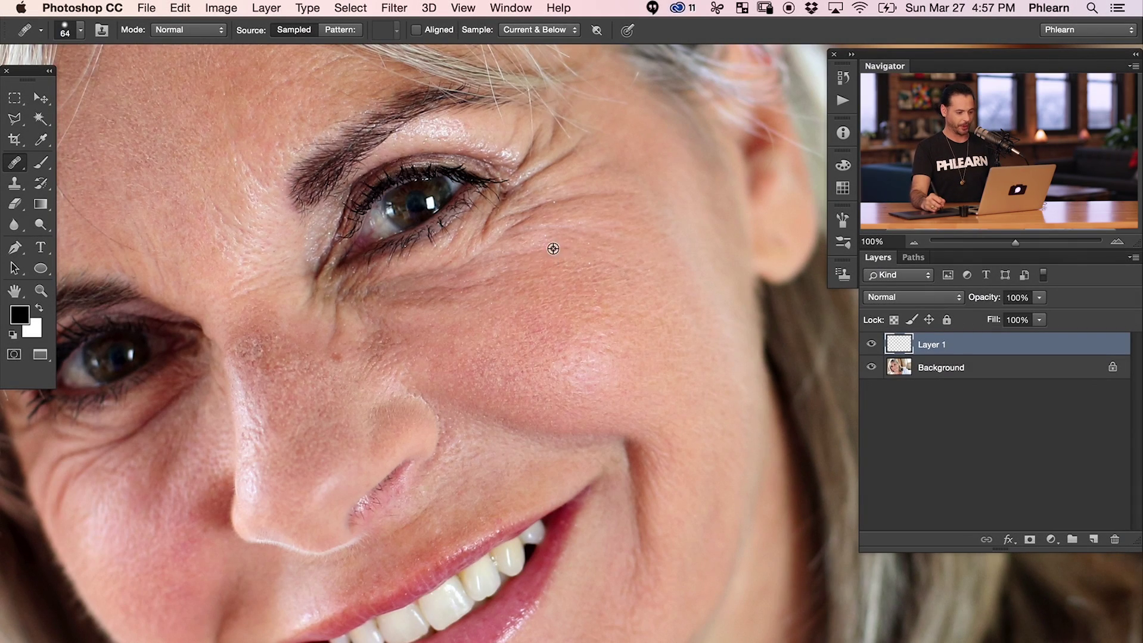
# Heal the crease beside the eye and fade it to 67%.
pyautogui.keyDown('alt'); pyautogui.click(532, 278); pyautogui.keyUp('alt')
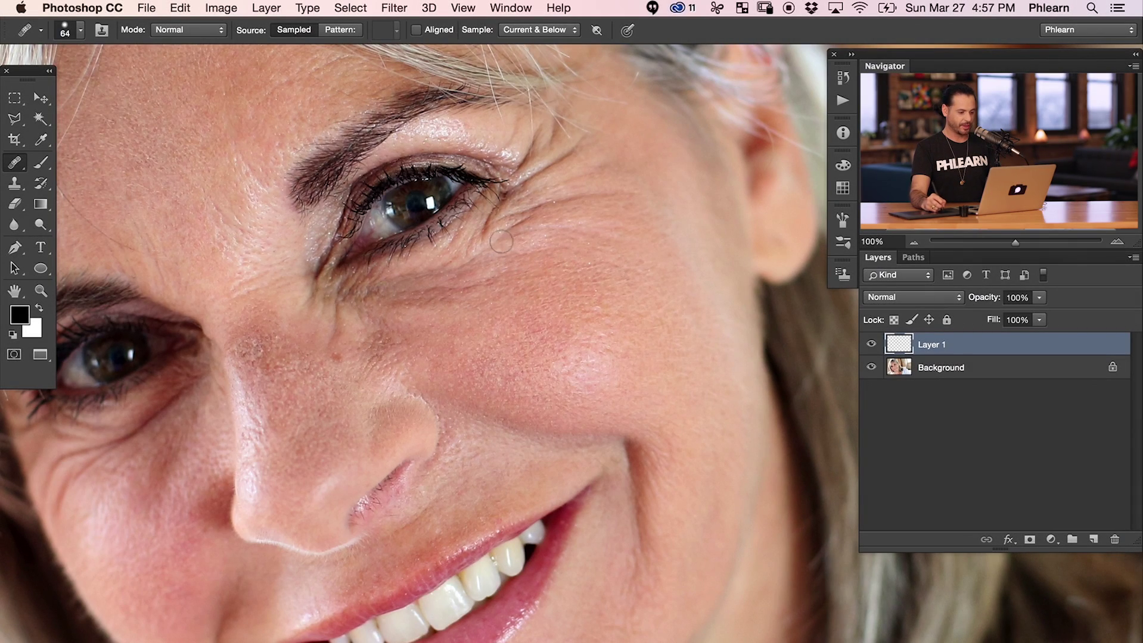
pyautogui.moveTo(515, 219)
pyautogui.mouseDown()
pyautogui.moveTo(484, 230)
pyautogui.moveTo(509, 200)
pyautogui.moveTo(534, 210)
pyautogui.moveTo(631, 199)
pyautogui.mouseUp()
pyautogui.press('super+shift+f')
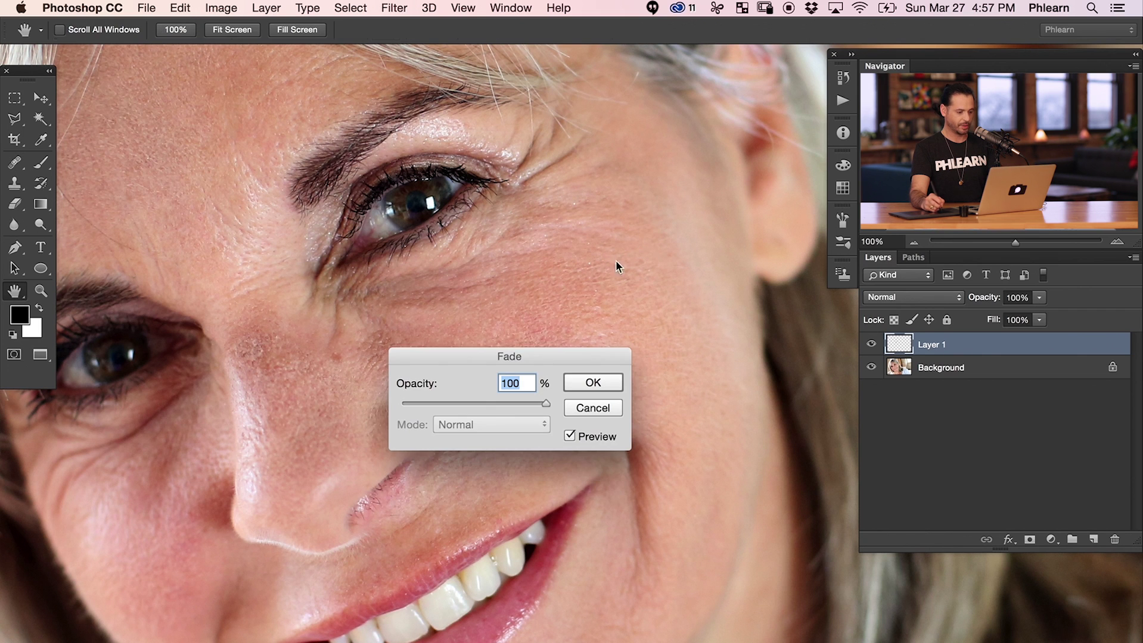
pyautogui.click(501, 405)
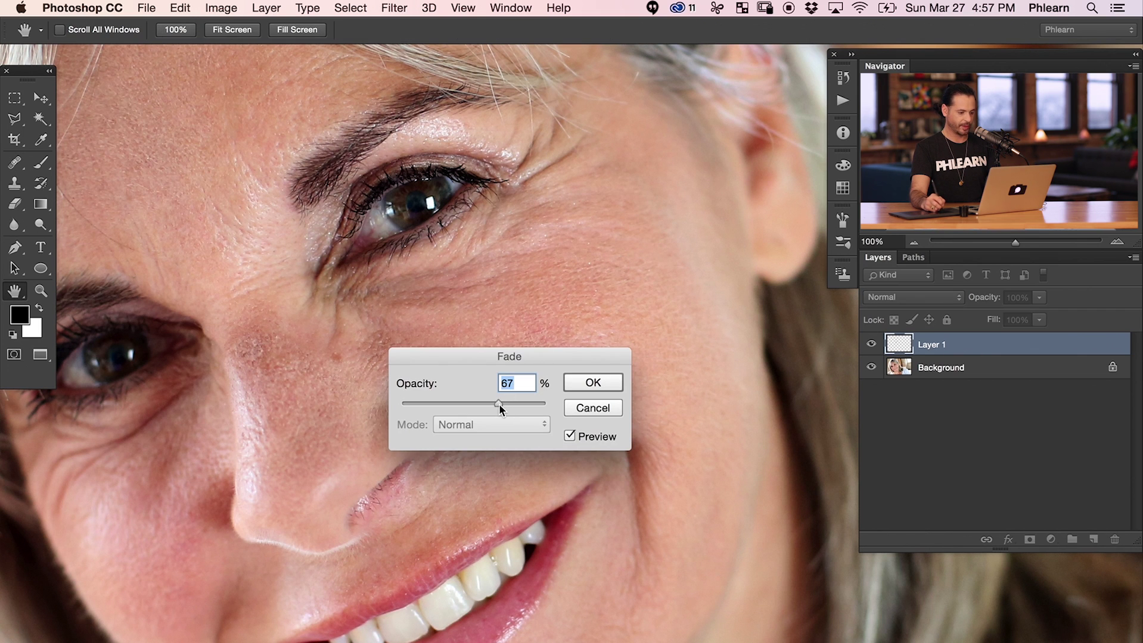
pyautogui.click(592, 383)
# Heal the crease at the outer eye corner and fade it to 67%.
pyautogui.scroll(3, 572, 268)
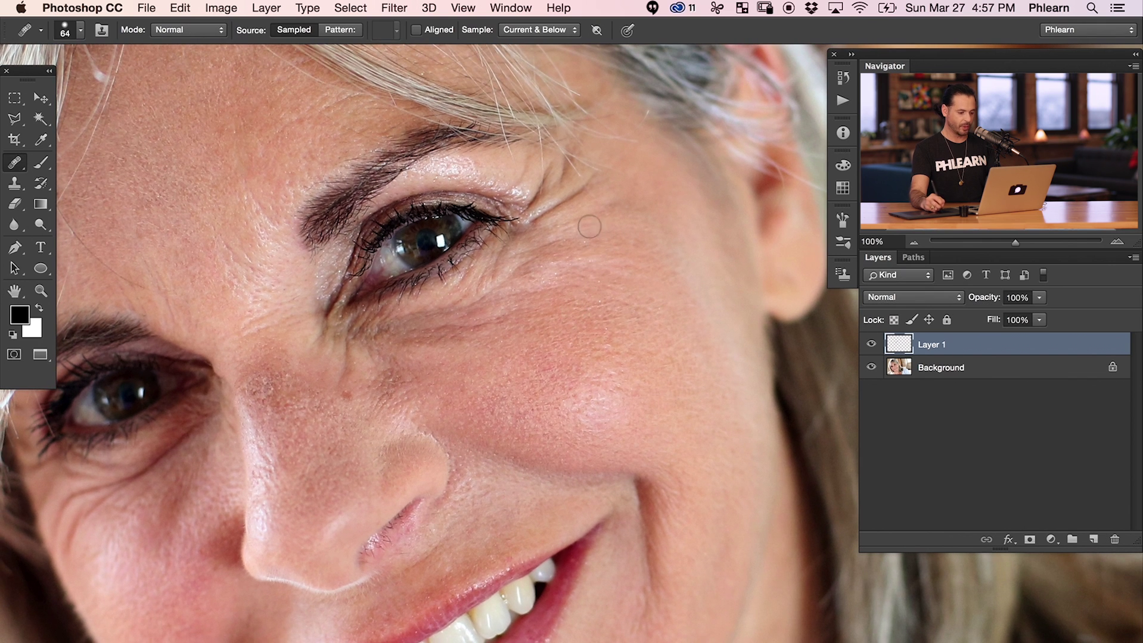
pyautogui.keyDown('alt'); pyautogui.click(587, 260); pyautogui.keyUp('alt')
pyautogui.moveTo(542, 210)
pyautogui.mouseDown()
pyautogui.moveTo(530, 224)
pyautogui.moveTo(594, 177)
pyautogui.mouseUp()
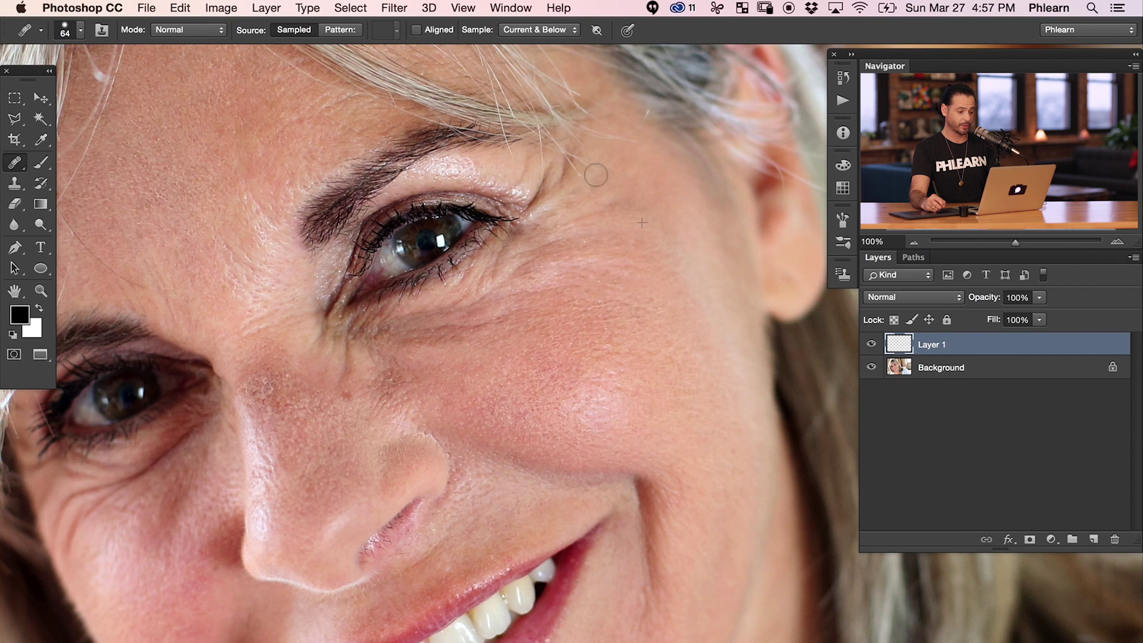
pyautogui.press('super+shift+f')
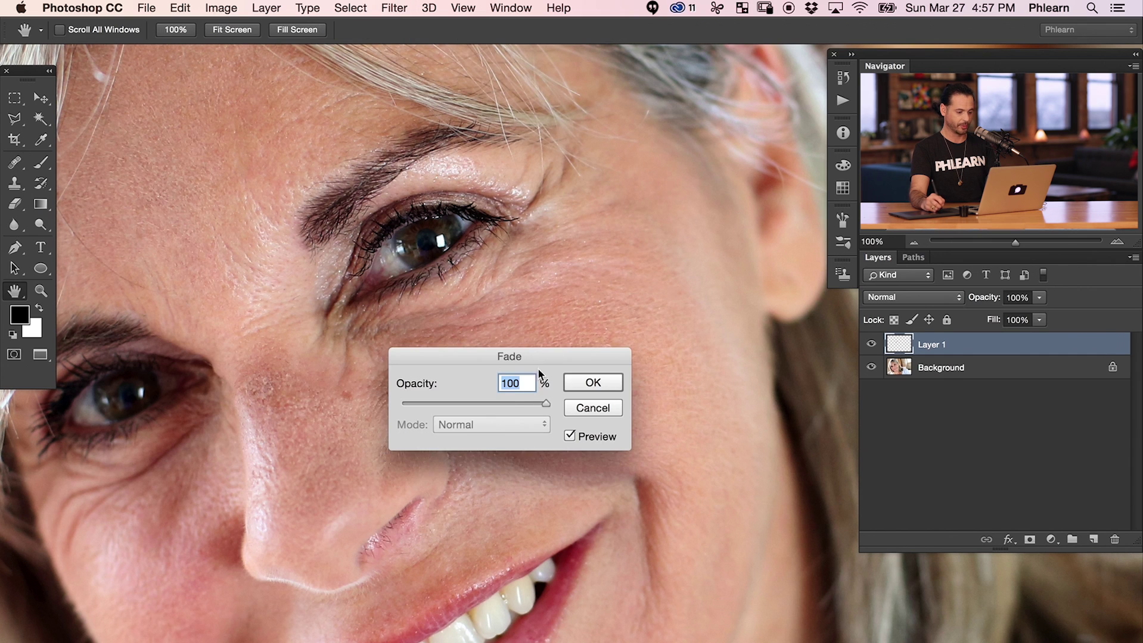
pyautogui.moveTo(507, 406); pyautogui.dragTo(503, 400)
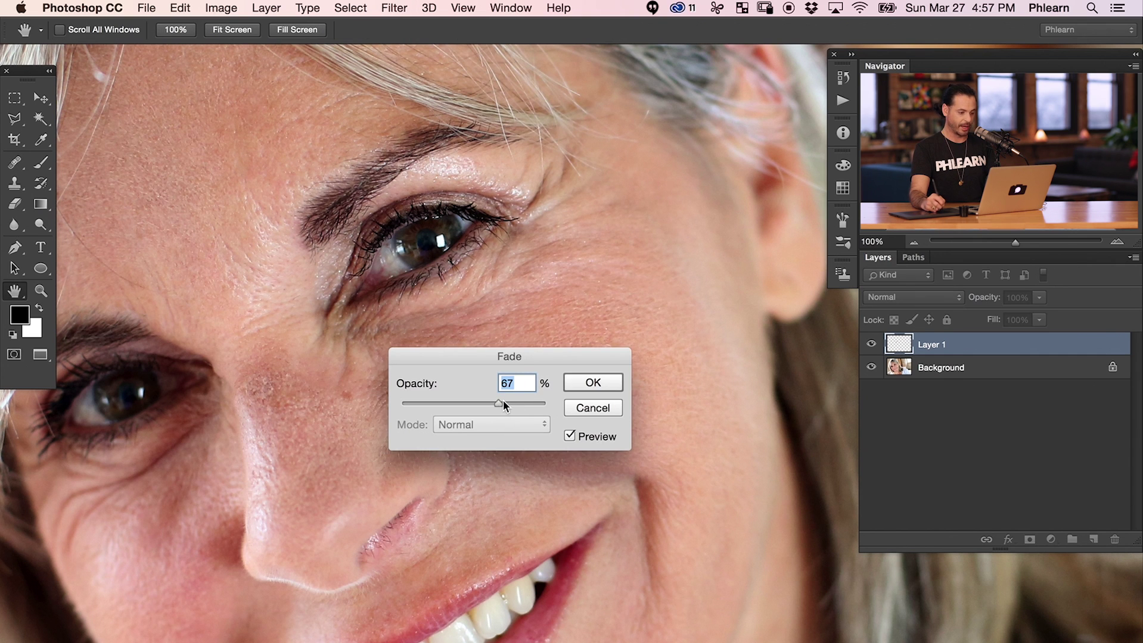
pyautogui.click(603, 382)
pyautogui.keyDown('alt'); pyautogui.click(594, 238); pyautogui.keyUp('alt')
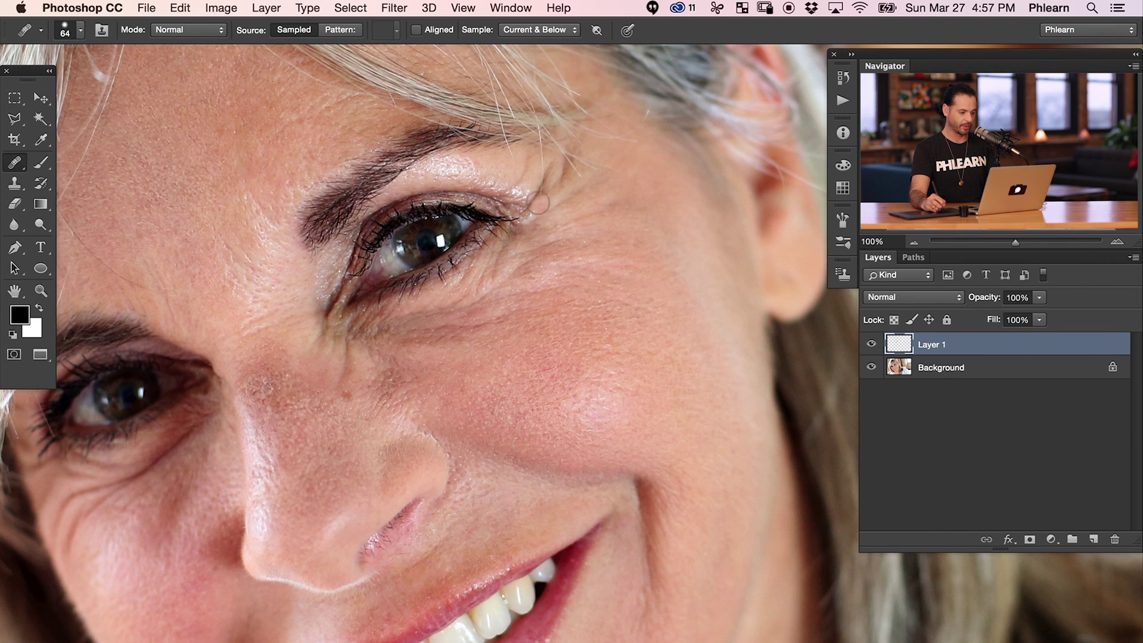
# Heal another crease near the eye corner and fade it to about 73%.
pyautogui.moveTo(535, 202)
pyautogui.mouseDown()
pyautogui.moveTo(538, 186)
pyautogui.moveTo(548, 192)
pyautogui.moveTo(544, 172)
pyautogui.moveTo(551, 182)
pyautogui.mouseUp()
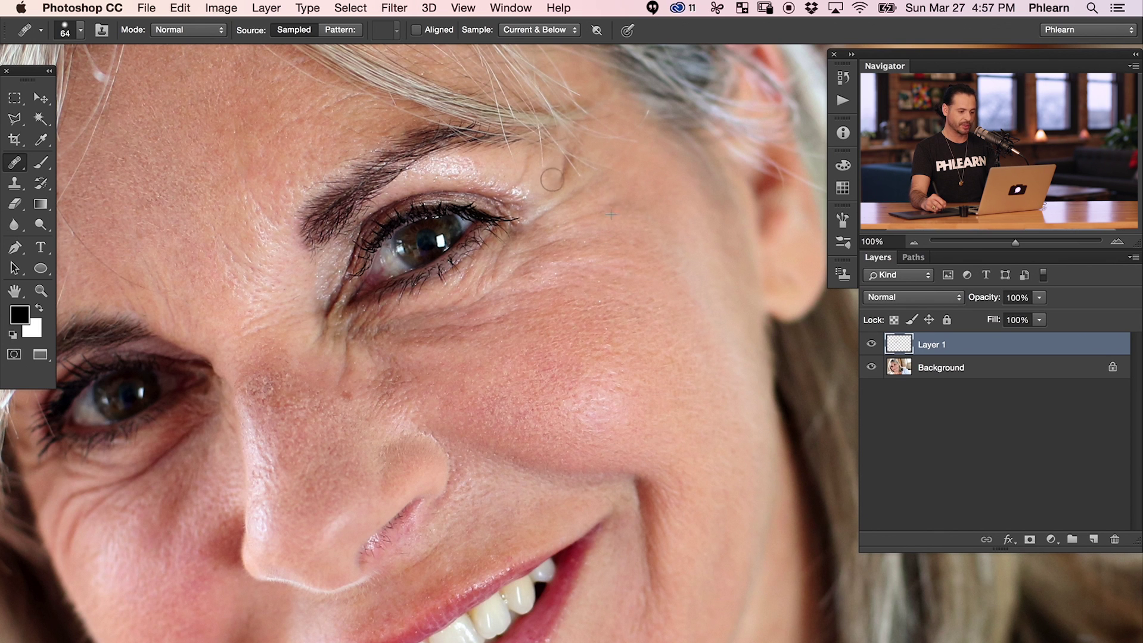
pyautogui.press('super+shift+f')
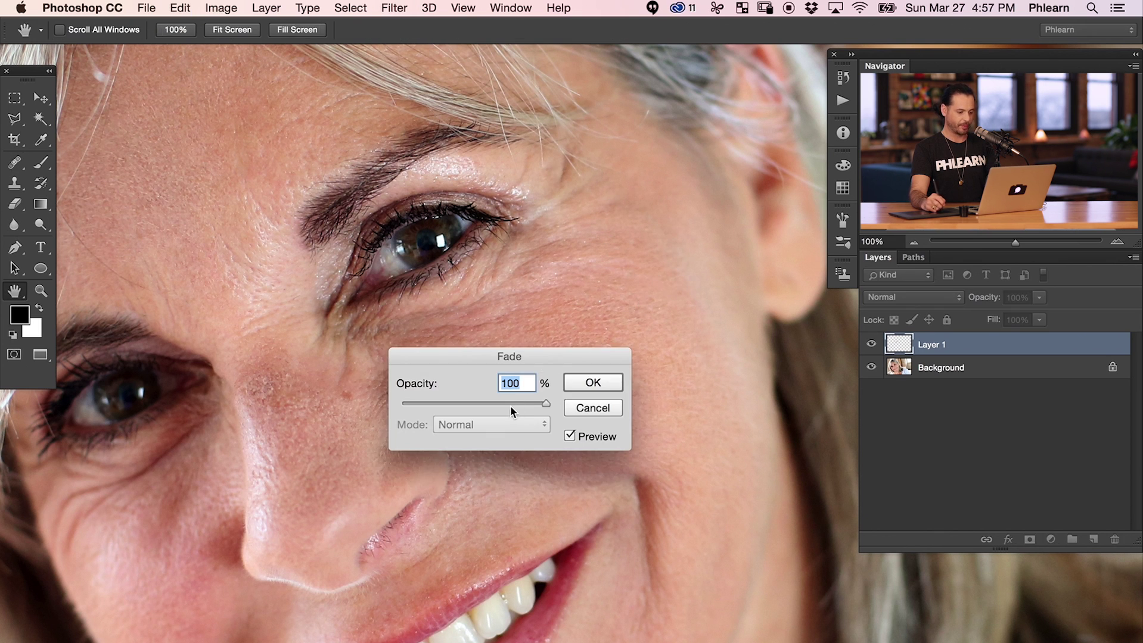
pyautogui.moveTo(508, 405); pyautogui.dragTo(511, 406)
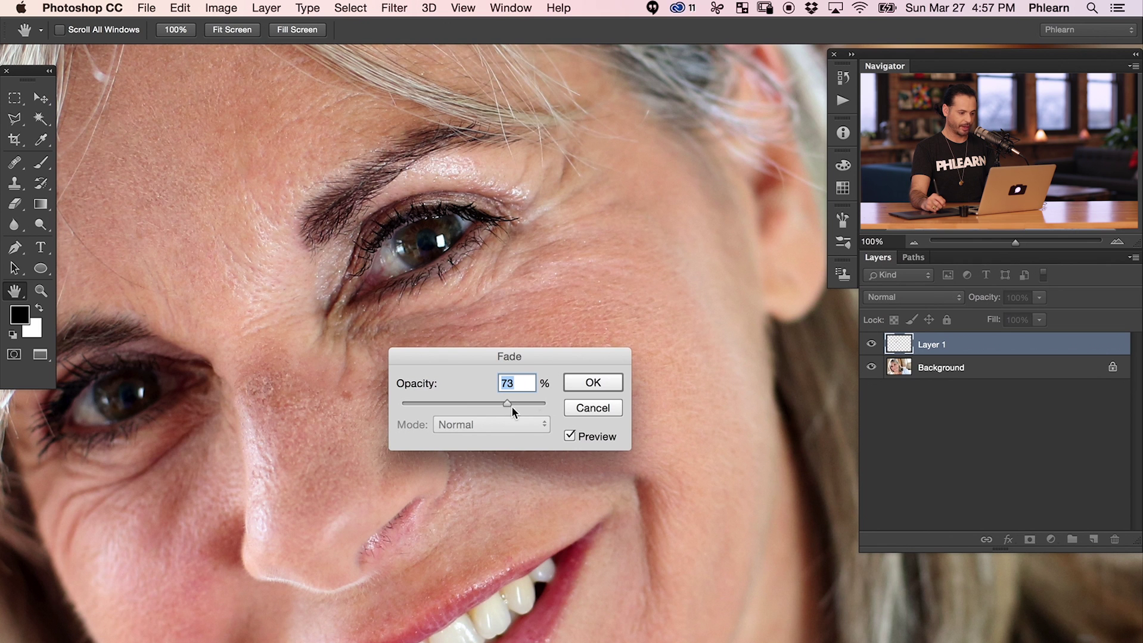
pyautogui.click(594, 381)
# Heal the crease under the eye with several strokes and fade it to about 75%.
pyautogui.keyDown('alt'); pyautogui.click(491, 362); pyautogui.keyUp('alt')
pyautogui.moveTo(507, 314)
pyautogui.mouseDown()
pyautogui.moveTo(406, 335)
pyautogui.moveTo(446, 330)
pyautogui.moveTo(457, 336)
pyautogui.moveTo(445, 345)
pyautogui.moveTo(515, 318)
pyautogui.moveTo(459, 319)
pyautogui.moveTo(482, 308)
pyautogui.mouseUp()
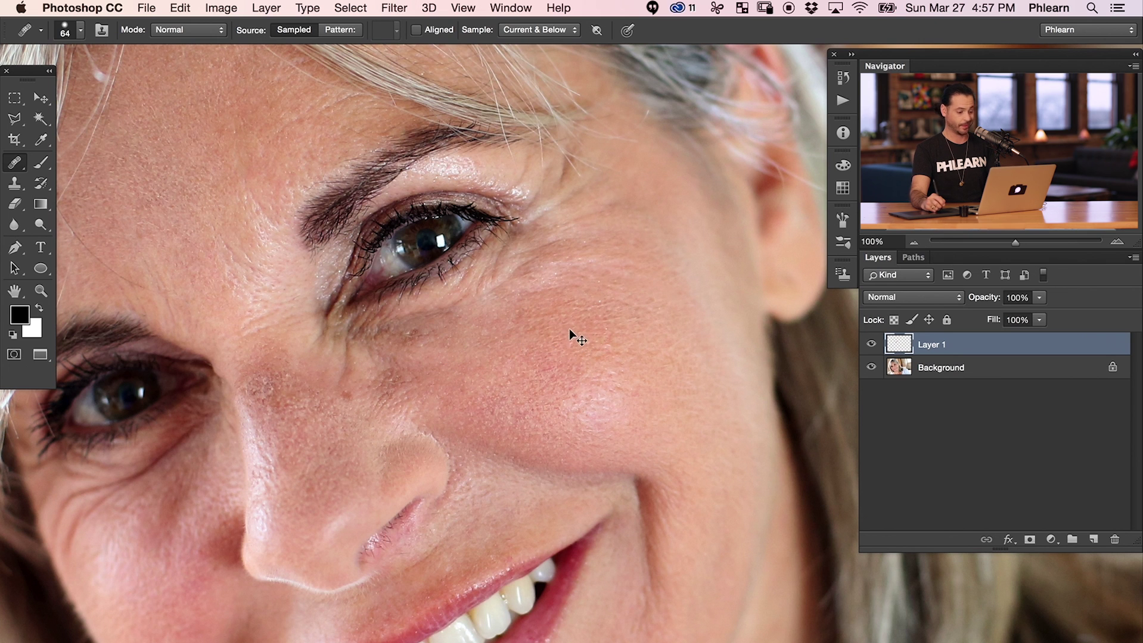
pyautogui.moveTo(504, 321); pyautogui.dragTo(417, 309)
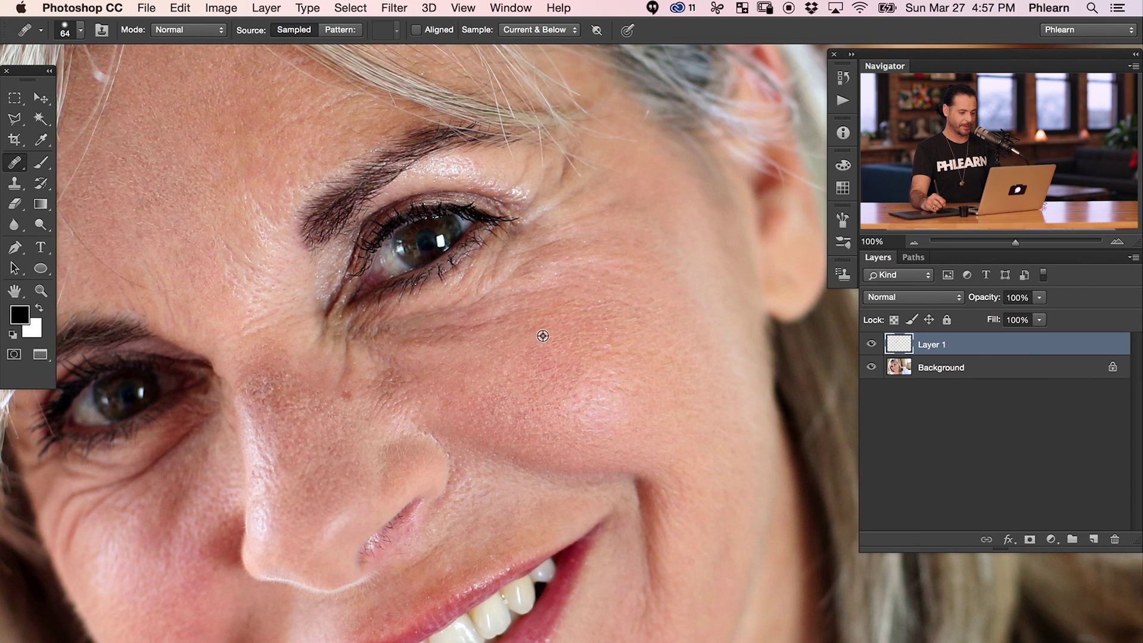
pyautogui.keyDown('alt'); pyautogui.click(517, 343); pyautogui.keyUp('alt')
pyautogui.moveTo(507, 320)
pyautogui.mouseDown()
pyautogui.moveTo(415, 339)
pyautogui.moveTo(463, 317)
pyautogui.moveTo(401, 343)
pyautogui.moveTo(470, 338)
pyautogui.moveTo(459, 343)
pyautogui.moveTo(407, 344)
pyautogui.moveTo(465, 318)
pyautogui.mouseUp()
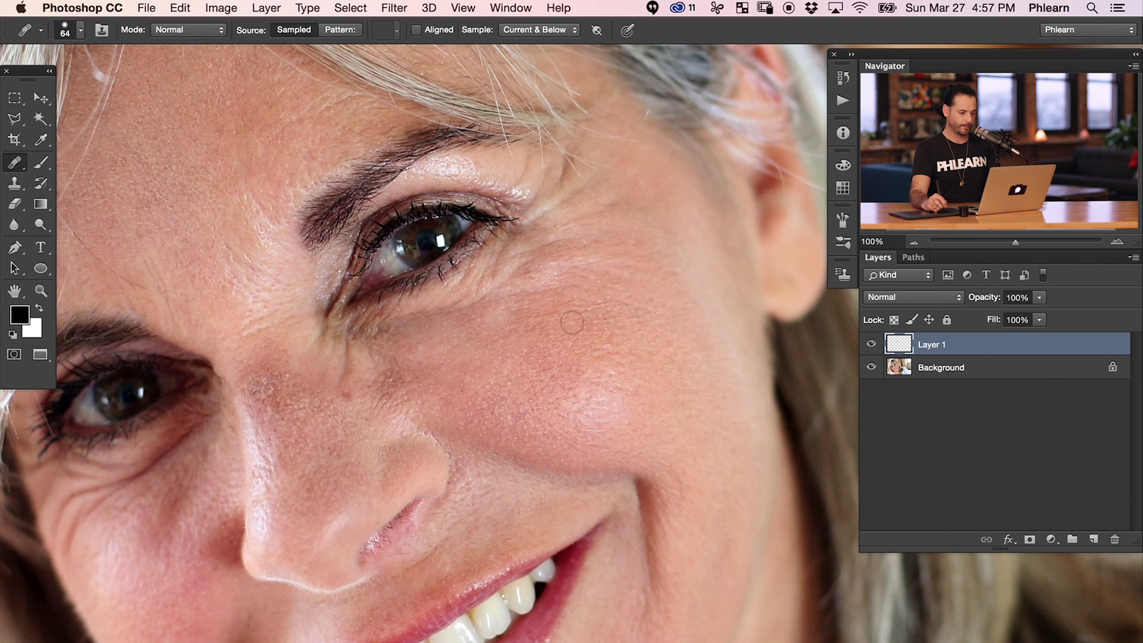
pyautogui.press('super+shift+f')
pyautogui.moveTo(511, 403); pyautogui.dragTo(509, 401)
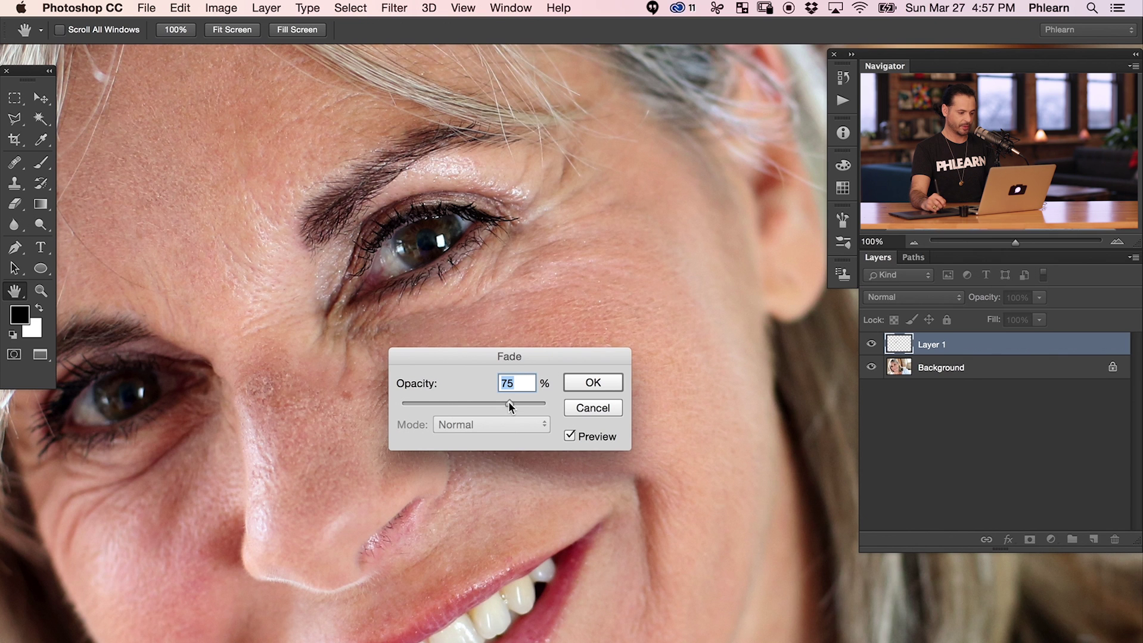
pyautogui.click(592, 382)
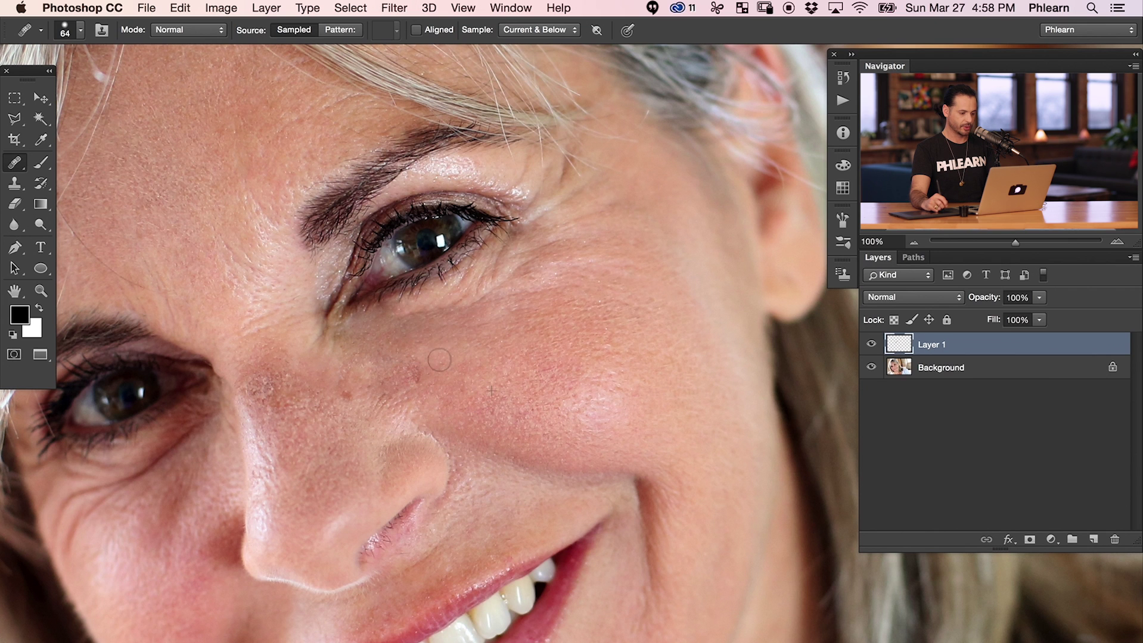
# Fade the latest heal to 74% and heal the light spot at the inner eye corner.
pyautogui.press('super+shift+f')
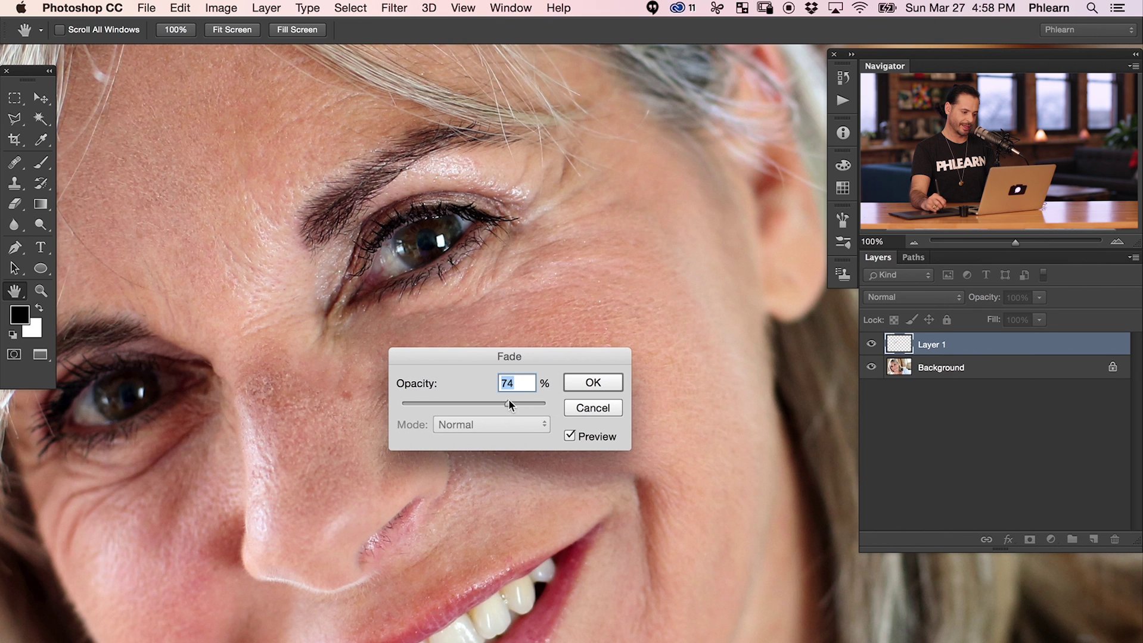
pyautogui.click(590, 383)
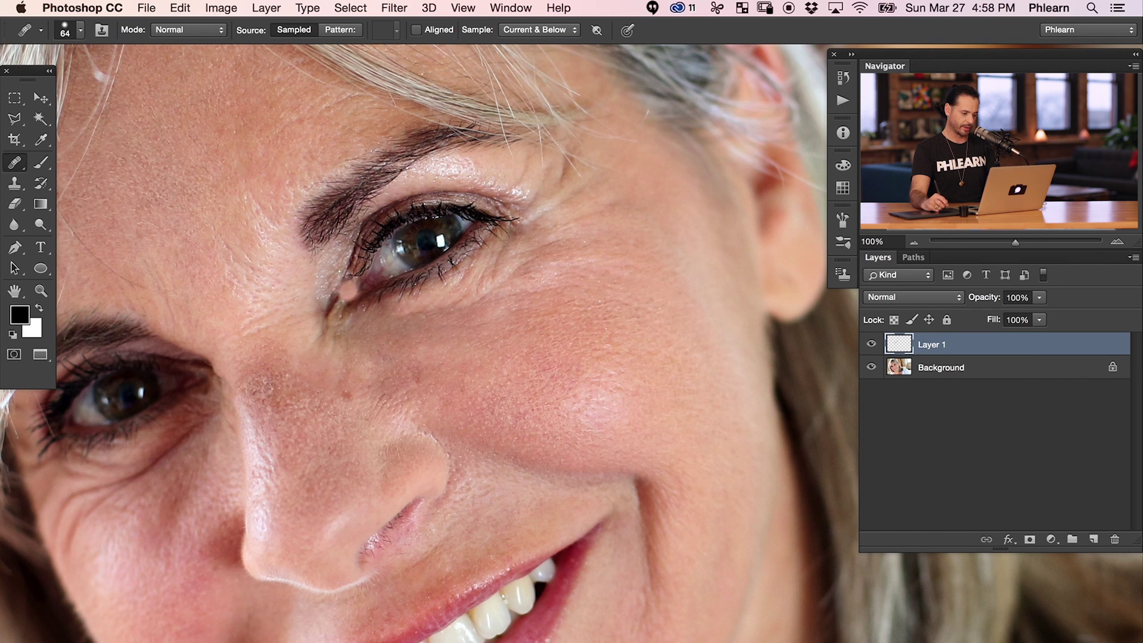
pyautogui.moveTo(335, 296); pyautogui.dragTo(328, 299)
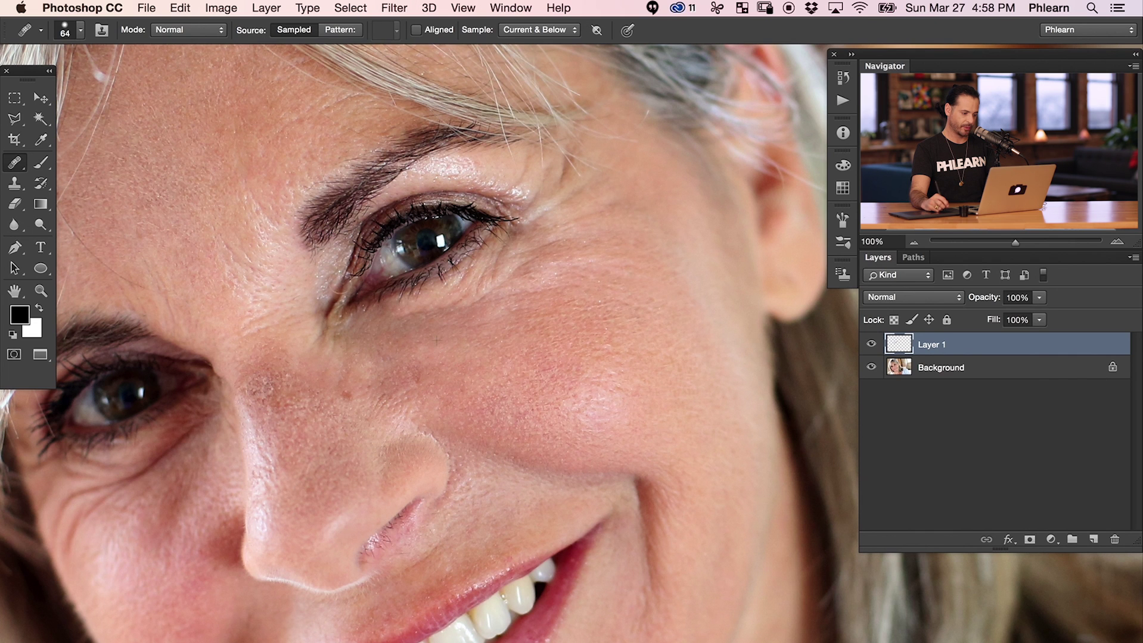
# Heal down along the inner eye corner and fade the heal slightly.
pyautogui.moveTo(337, 299); pyautogui.dragTo(332, 313)
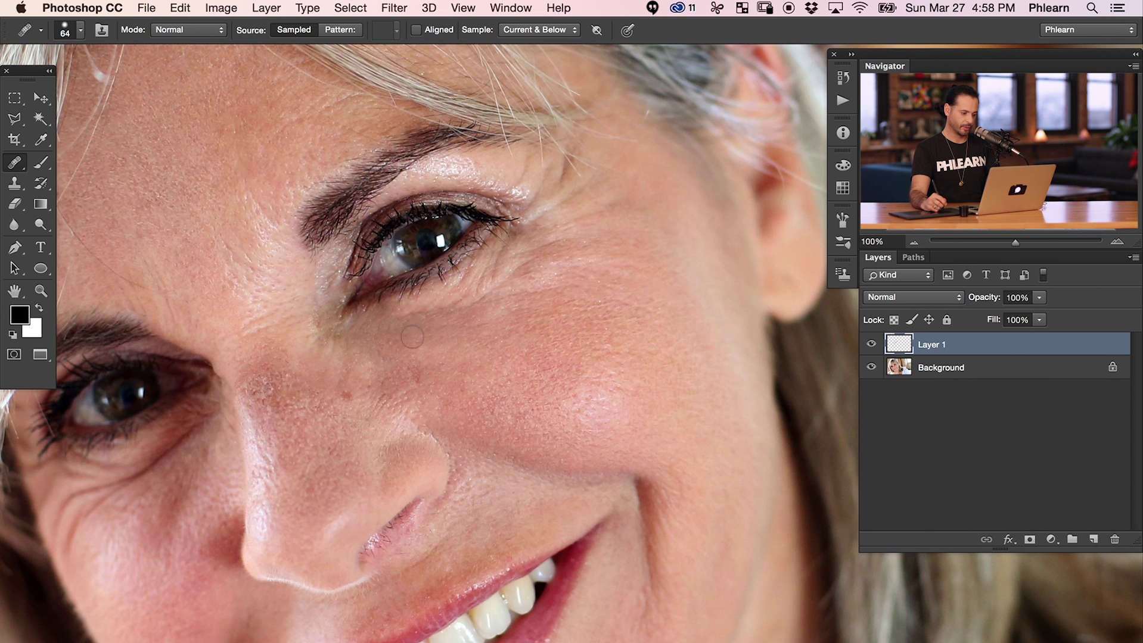
pyautogui.press('super+shift+f')
pyautogui.moveTo(521, 398); pyautogui.dragTo(516, 400)
pyautogui.click(593, 383)
# Heal more under-eye wrinkles and fade them to about 72%.
pyautogui.press('j')
pyautogui.keyDown('alt'); pyautogui.click(444, 344); pyautogui.keyUp('alt')
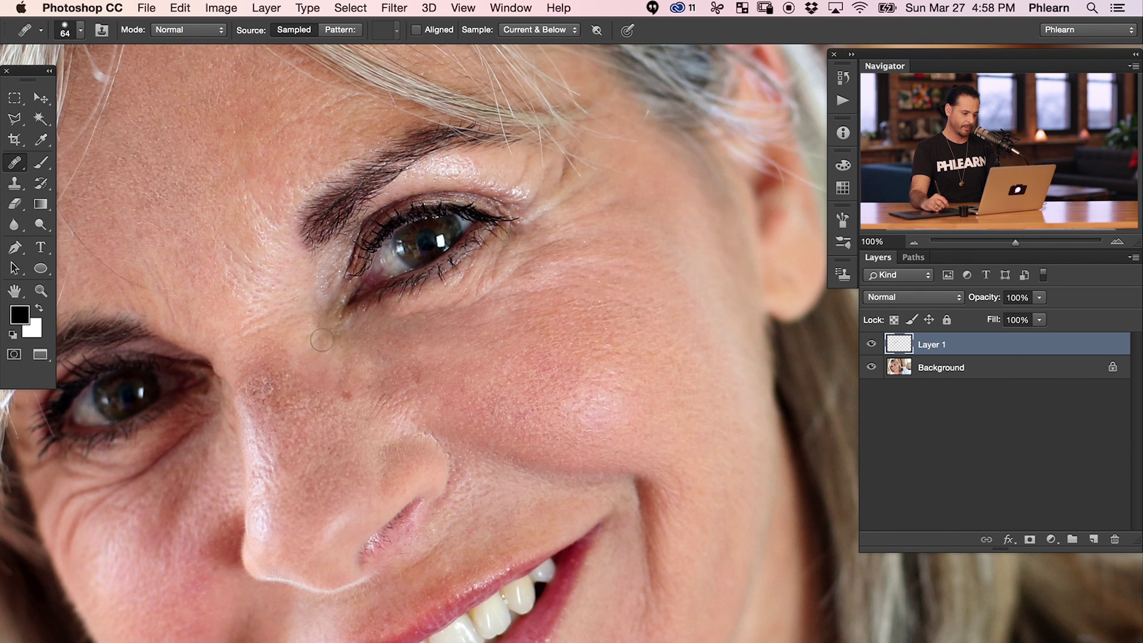
pyautogui.moveTo(328, 321); pyautogui.dragTo(322, 335)
pyautogui.moveTo(349, 331); pyautogui.dragTo(316, 341)
pyautogui.press('super+shift+f')
pyautogui.moveTo(522, 404); pyautogui.dragTo(507, 405)
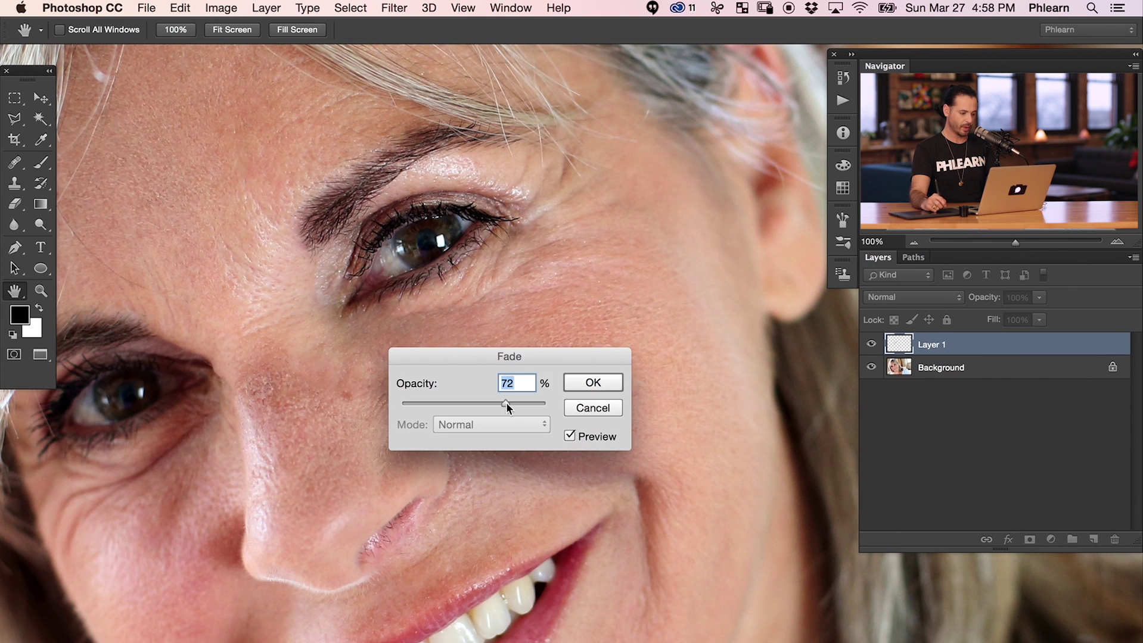
pyautogui.click(592, 382)
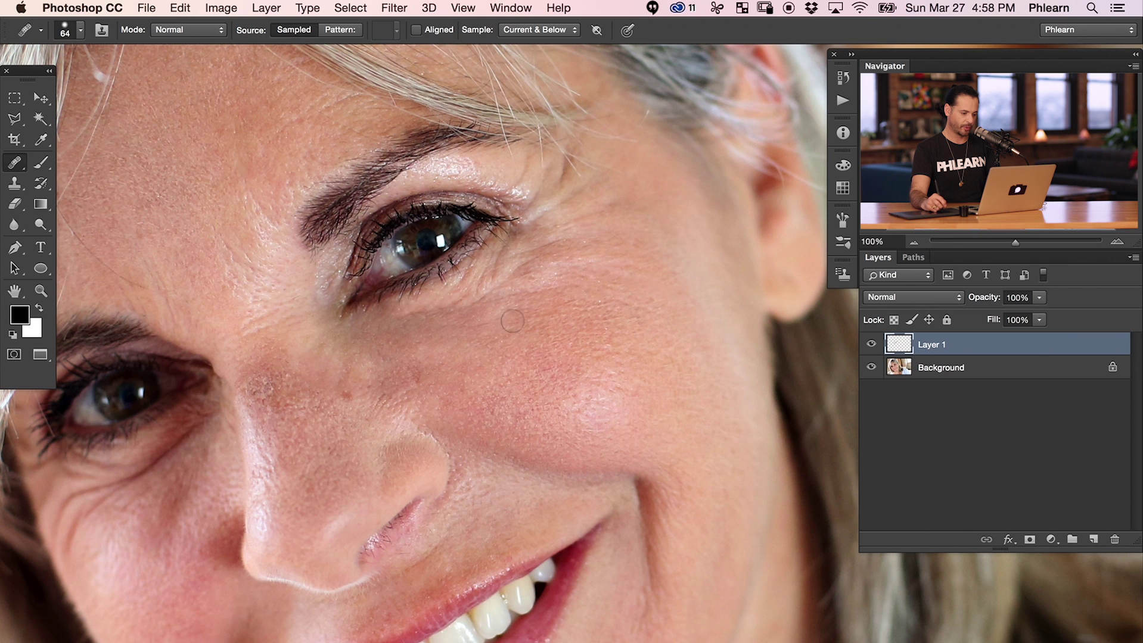
# Heal another line under the eye and fade it to 61%.
pyautogui.moveTo(493, 288)
pyautogui.mouseDown()
pyautogui.moveTo(496, 271)
pyautogui.moveTo(441, 323)
pyautogui.mouseUp()
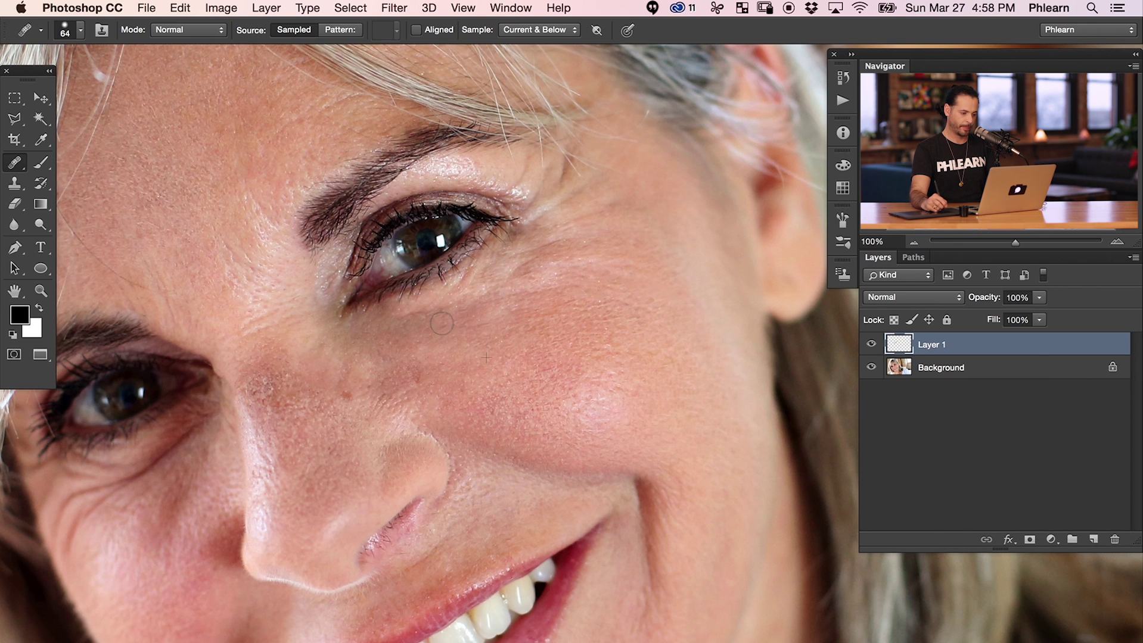
pyautogui.press('super+shift+f')
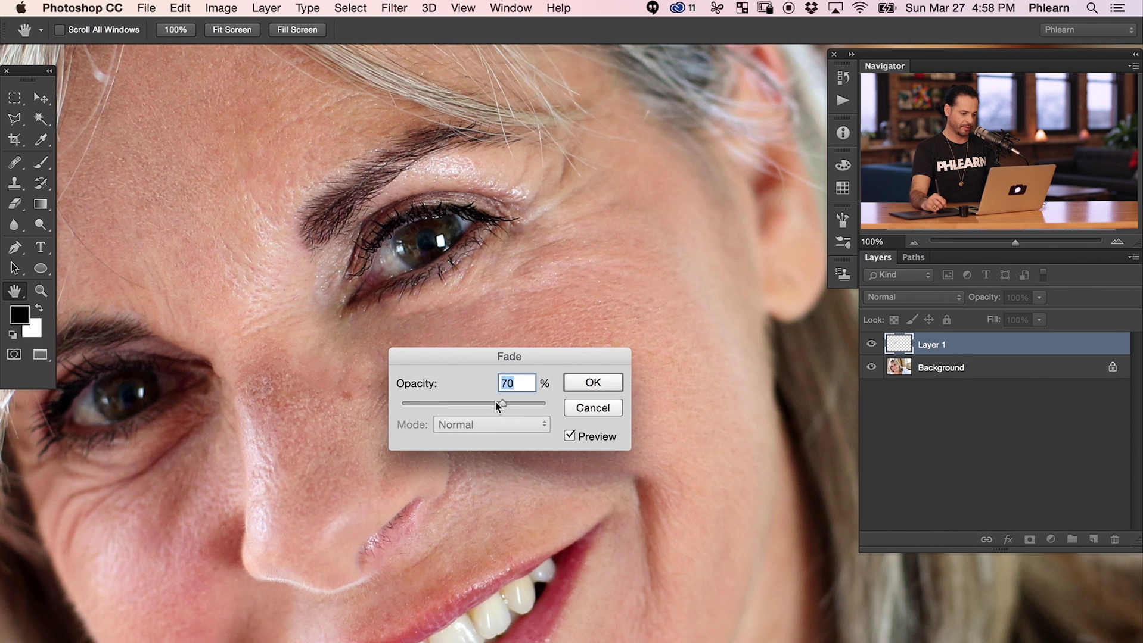
pyautogui.click(591, 384)
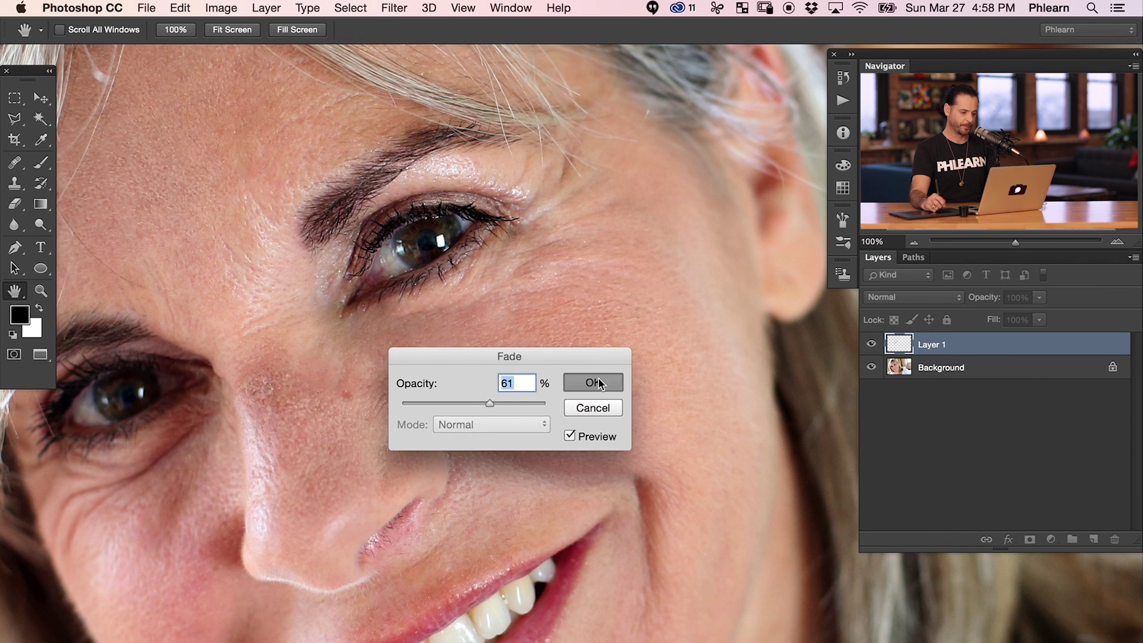
pyautogui.moveTo(610, 338); pyautogui.dragTo(582, 383)
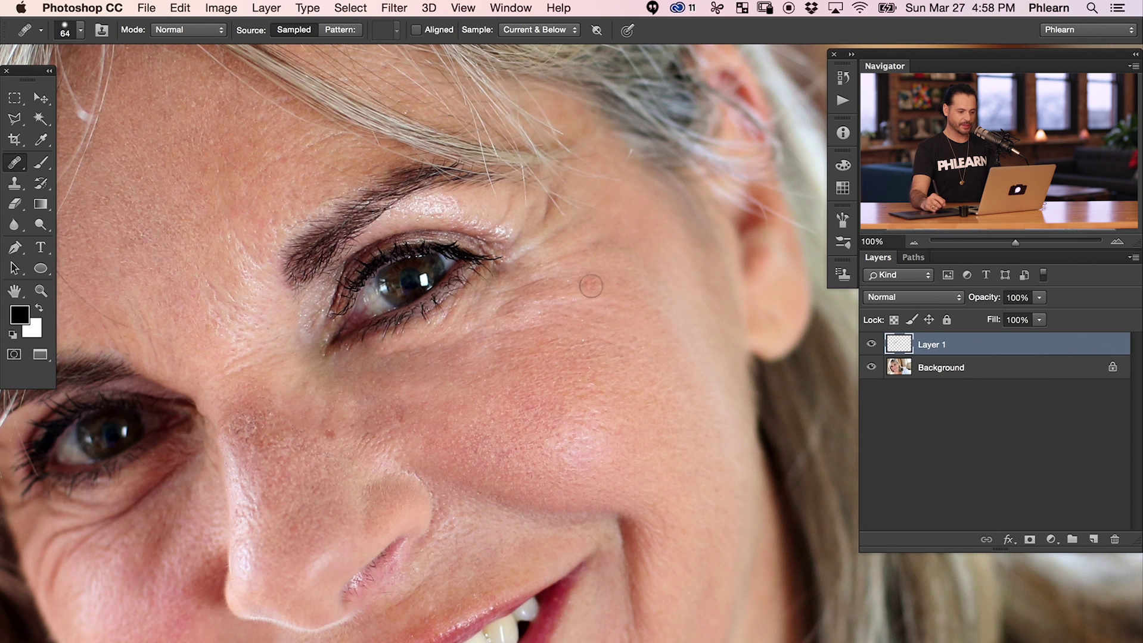
# Heal the small cheek mole, then zoom out to the whole face with Layer 1 hidden.
pyautogui.click(692, 321)
pyautogui.click(871, 345)
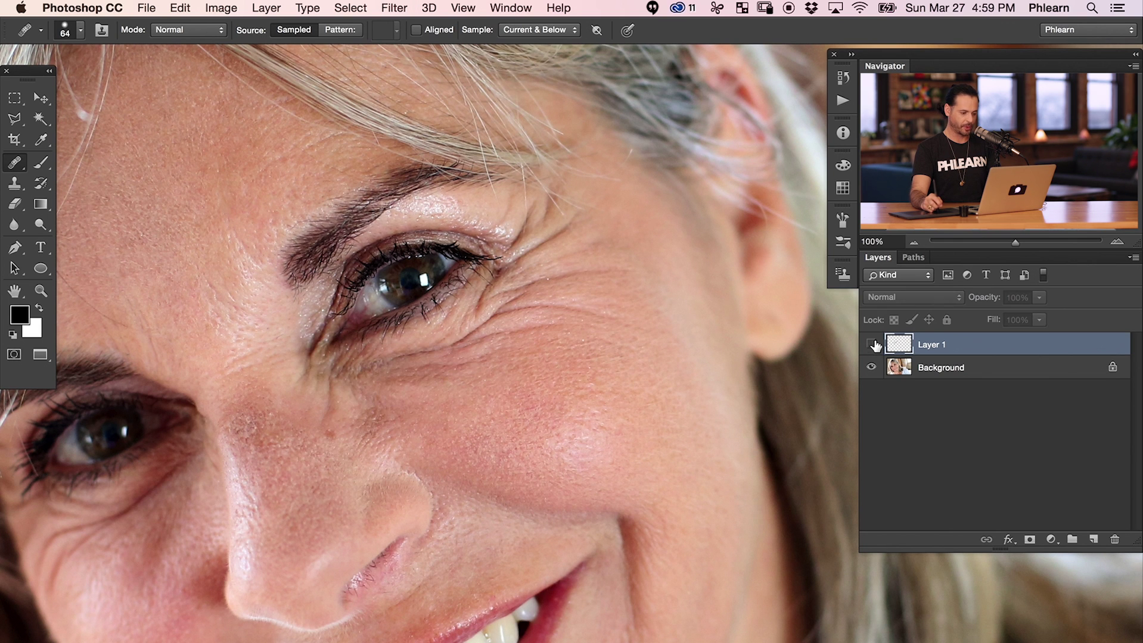
pyautogui.press('super+minus')
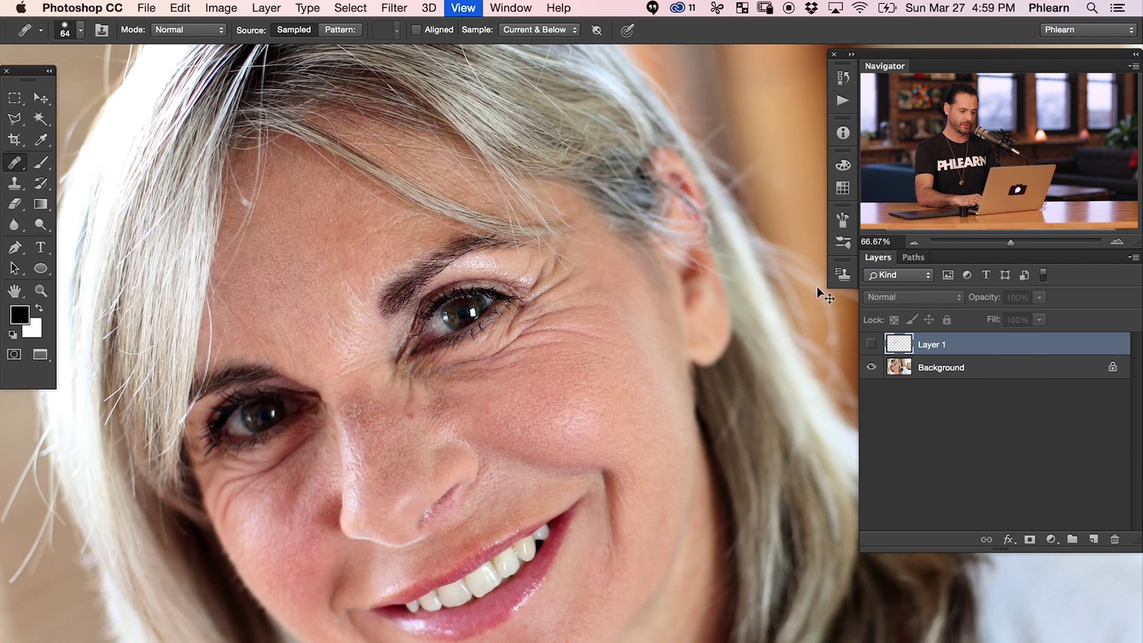
pyautogui.press('super+minus')
pyautogui.scroll(-2, 644, 378)
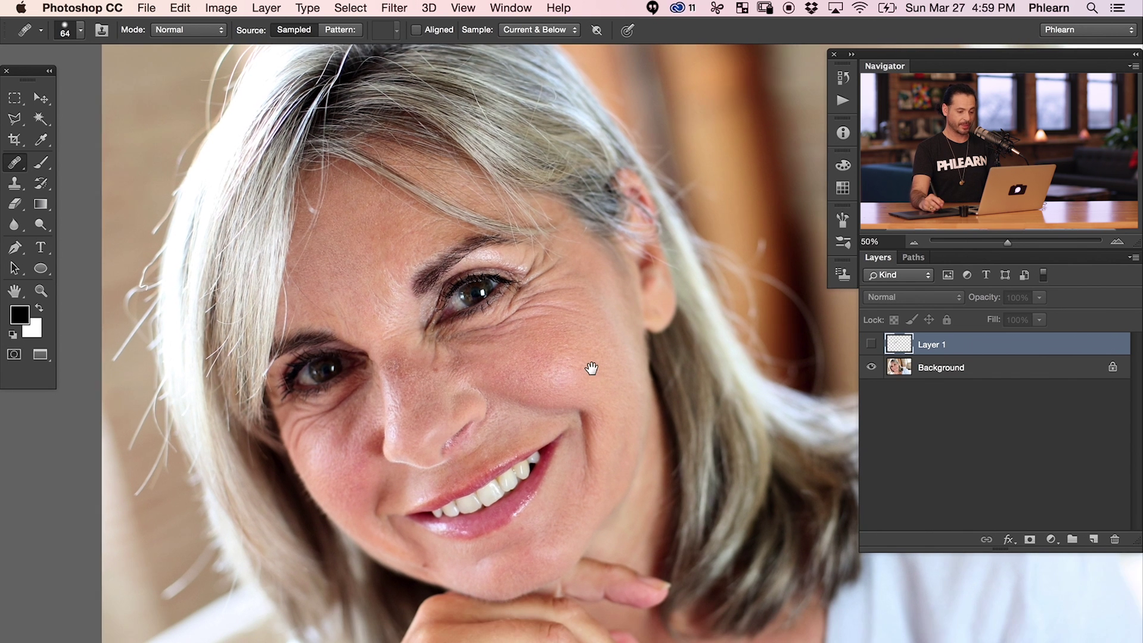
# Toggle Layer 1 on and off to compare before and after, leaving it visible.
pyautogui.click(871, 346)
pyautogui.click(872, 345)
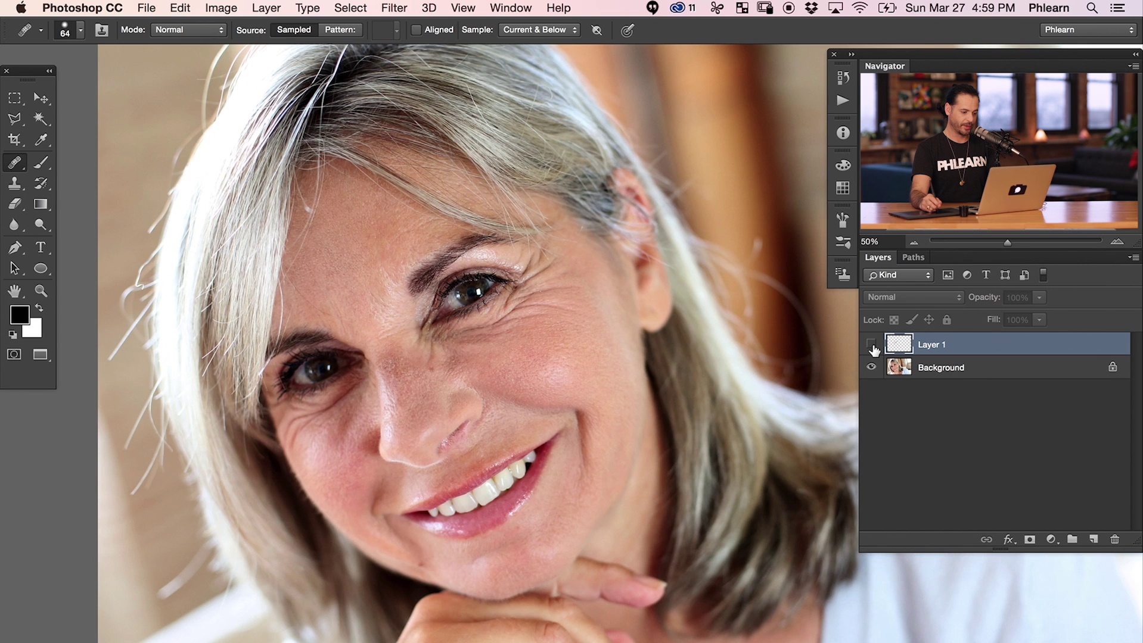
pyautogui.click(871, 346)
pyautogui.click(872, 345)
pyautogui.click(872, 345)
pyautogui.click(871, 346)
pyautogui.click(872, 346)
pyautogui.click(872, 346)
pyautogui.click(873, 345)
pyautogui.click(871, 344)
# Set the Eraser to 20% opacity and 180 pixels, then compare Layer 1 on and off.
pyautogui.press('e')
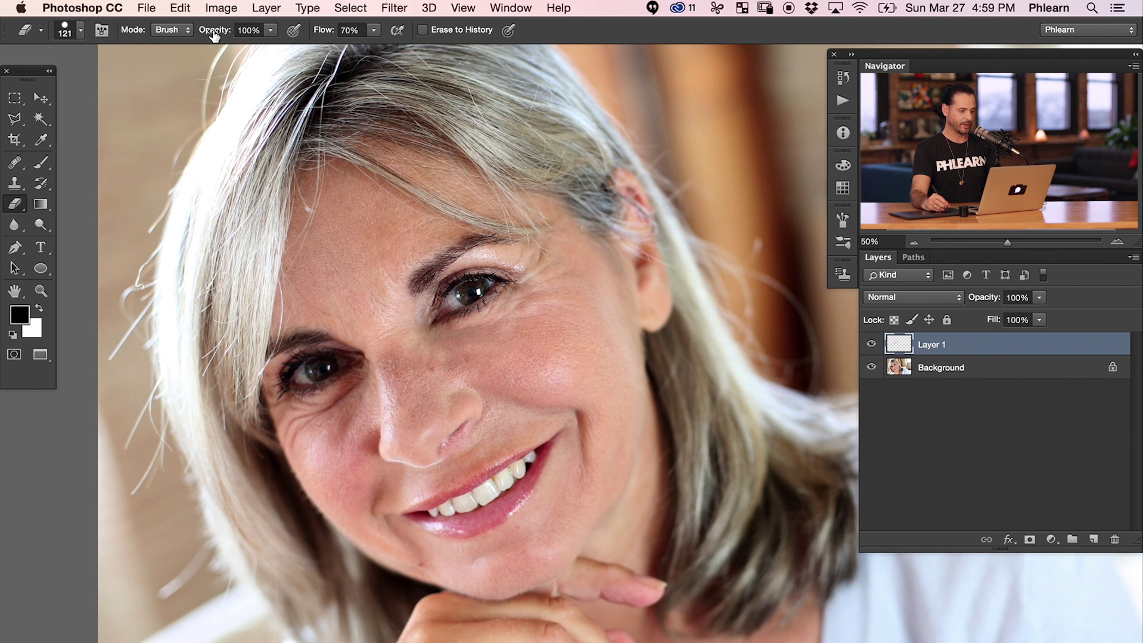
pyautogui.press('2')
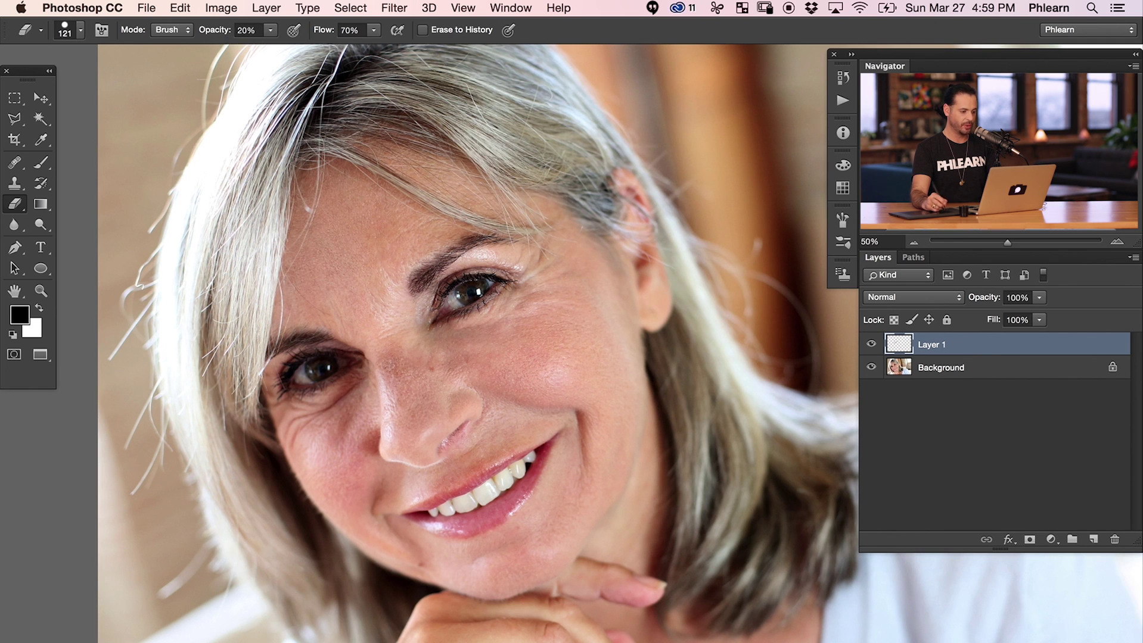
pyautogui.moveTo(455, 350)
pyautogui.mouseDown()
pyautogui.moveTo(470, 350)
pyautogui.moveTo(455, 353)
pyautogui.mouseUp()
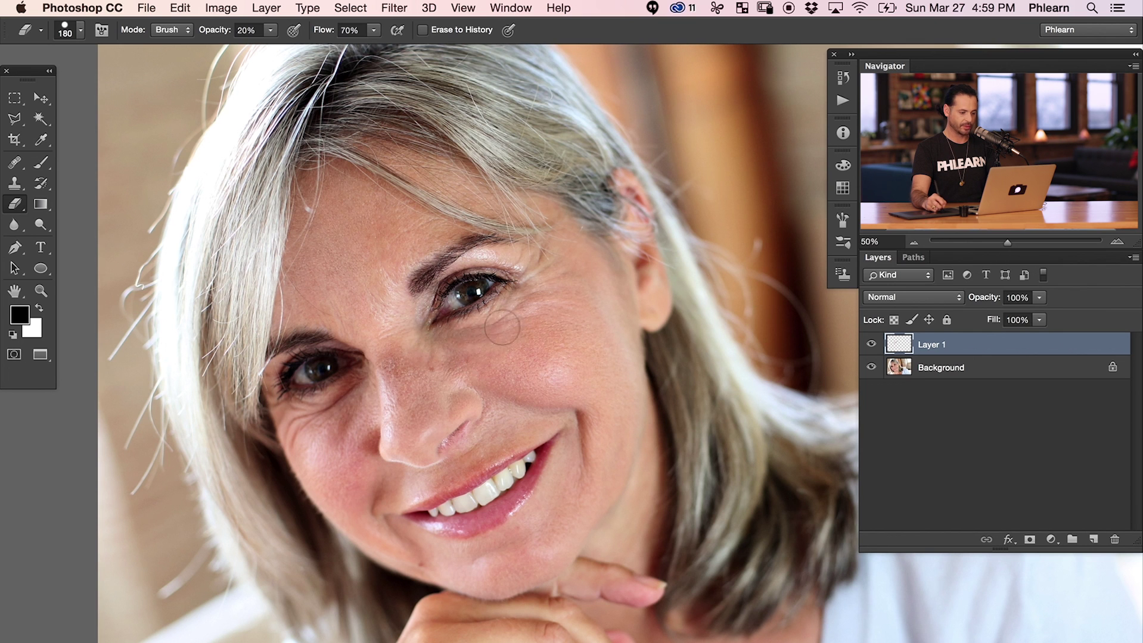
pyautogui.click(871, 344)
pyautogui.click(873, 346)
pyautogui.click(872, 345)
pyautogui.click(872, 345)
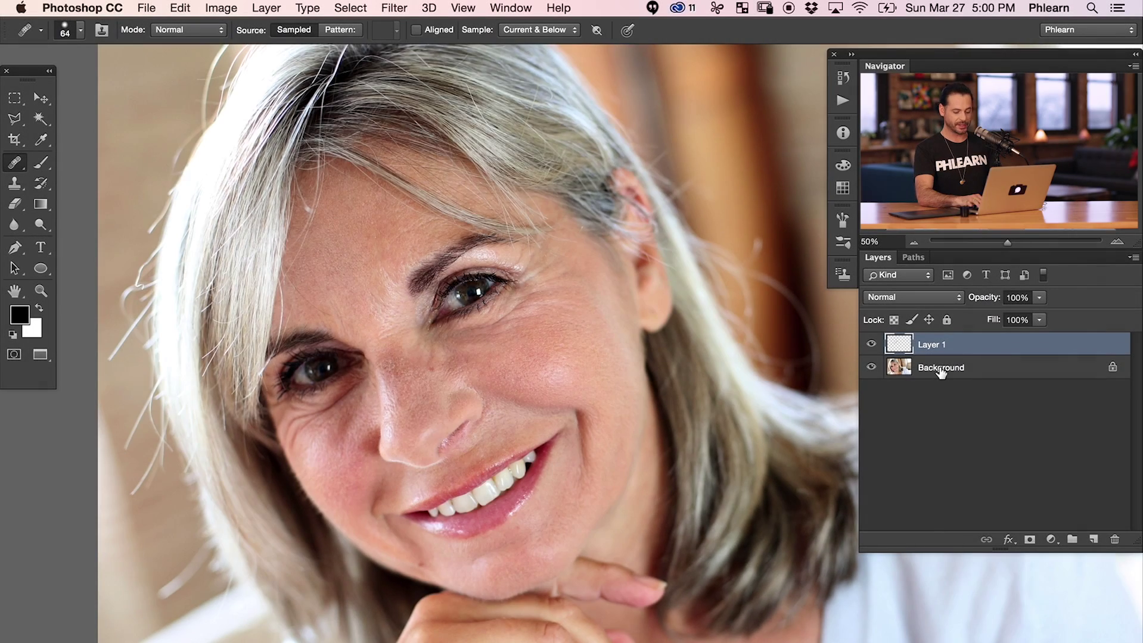
# Zoom back to 100%, add an empty Layer 2, and check the original wrinkles.
pyautogui.press('super+equal')
pyautogui.press('super+equal')
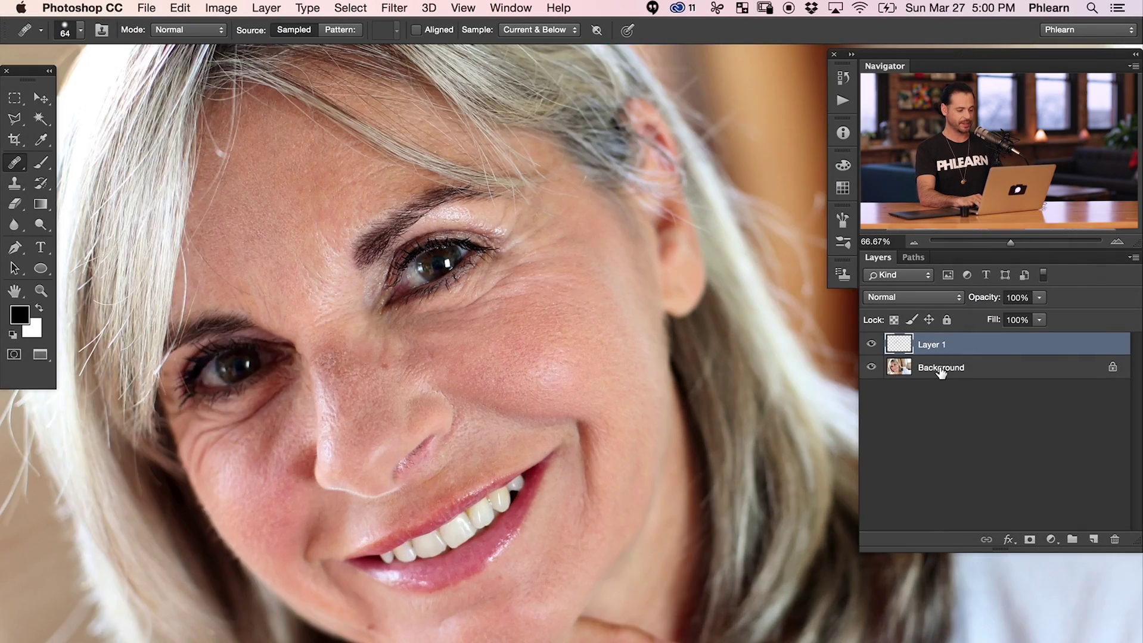
pyautogui.moveTo(316, 429)
pyautogui.mouseDown()
pyautogui.moveTo(602, 367)
pyautogui.moveTo(614, 353)
pyautogui.mouseUp()
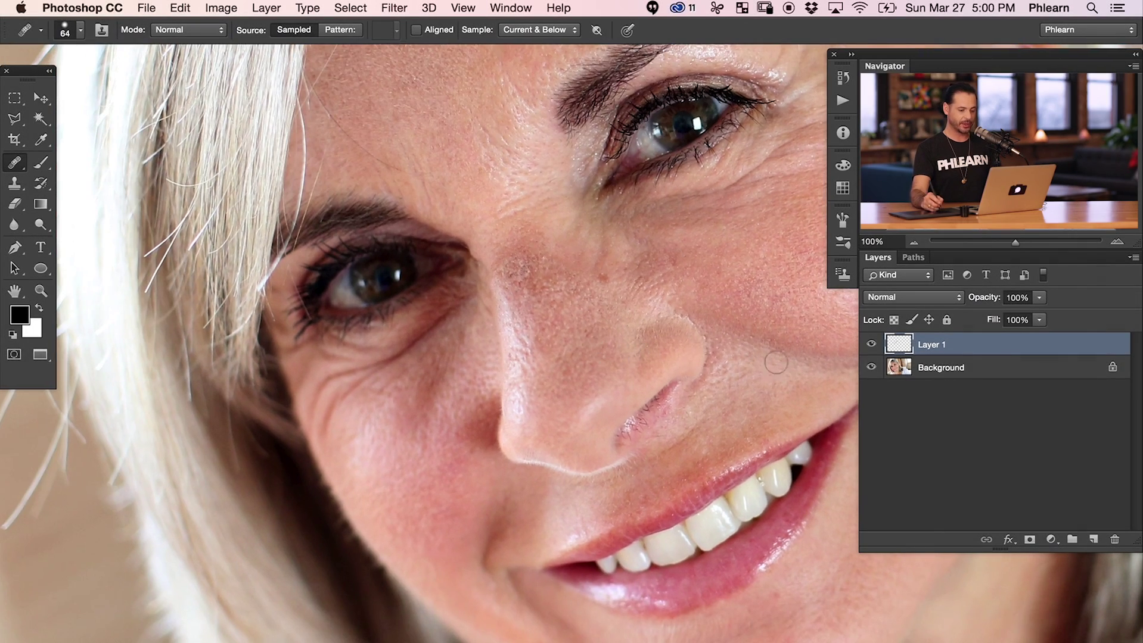
pyautogui.click(1094, 538)
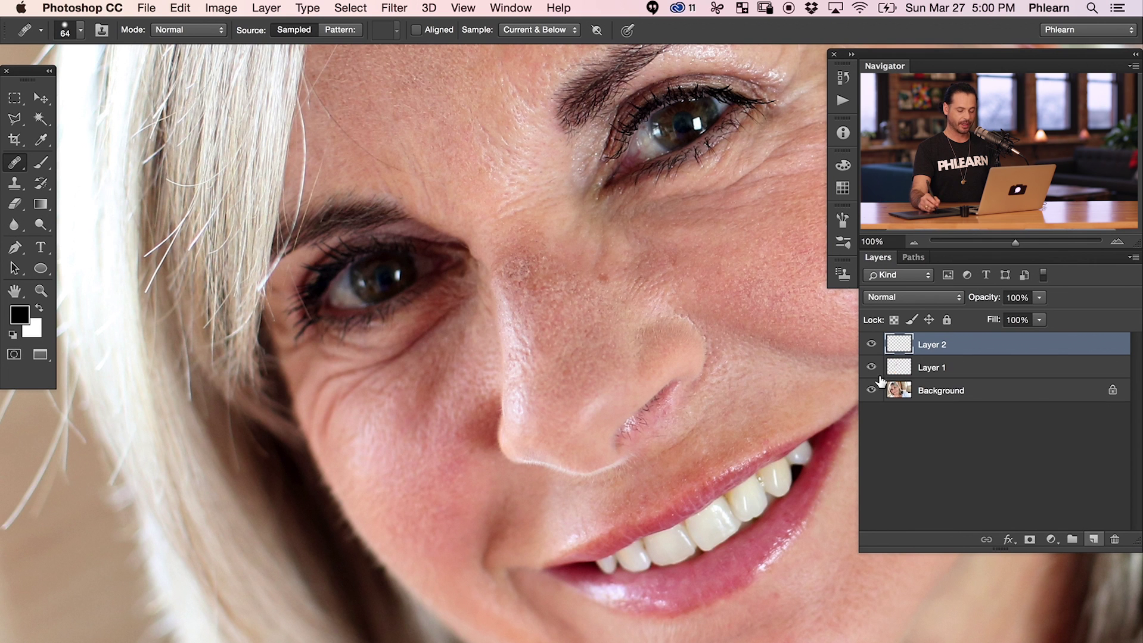
pyautogui.moveTo(697, 424); pyautogui.dragTo(654, 462)
pyautogui.click(871, 367)
pyautogui.click(871, 367)
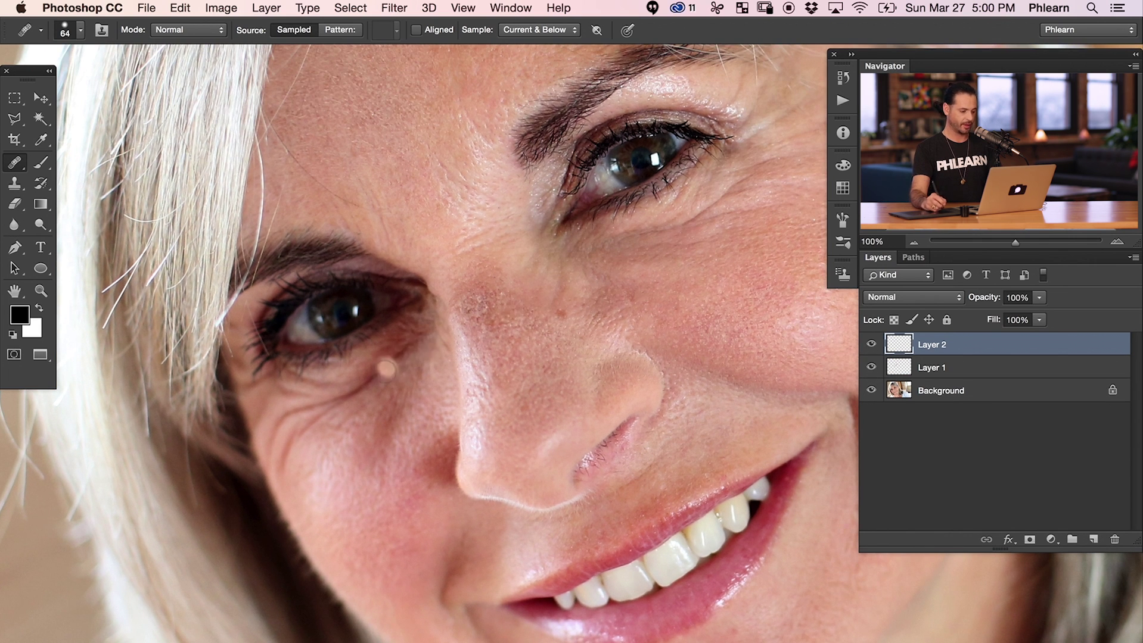
# Sample cheek skin and heal the wrinkles under the left eye on Layer 2, redoing one stroke.
pyautogui.moveTo(365, 423); pyautogui.dragTo(397, 404)
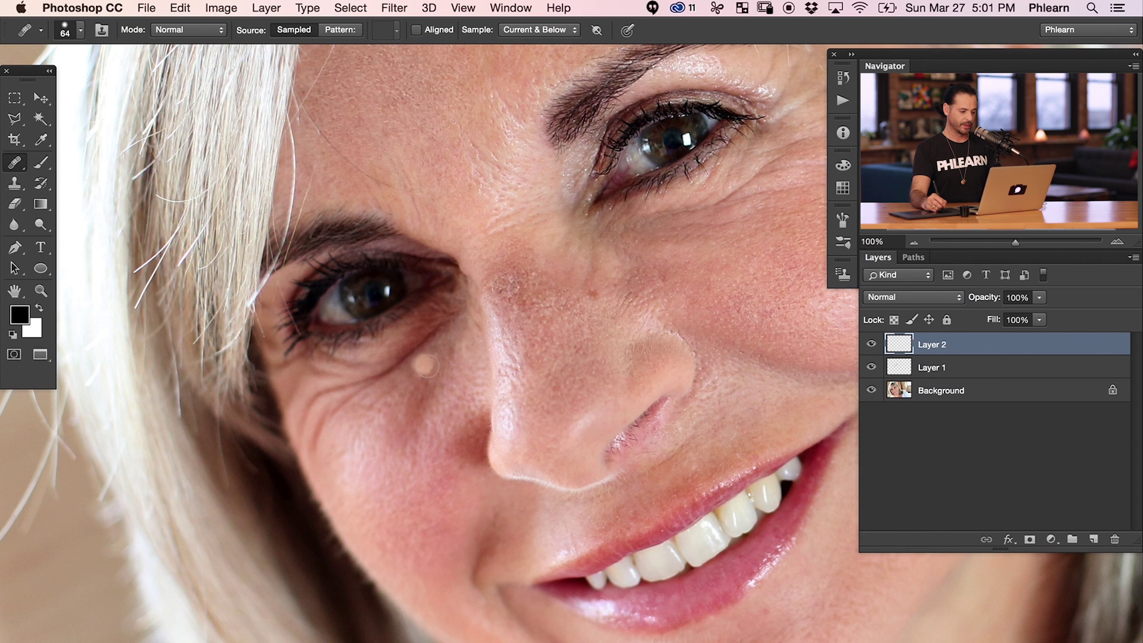
pyautogui.keyDown('alt'); pyautogui.click(432, 370); pyautogui.keyUp('alt')
pyautogui.click(442, 325)
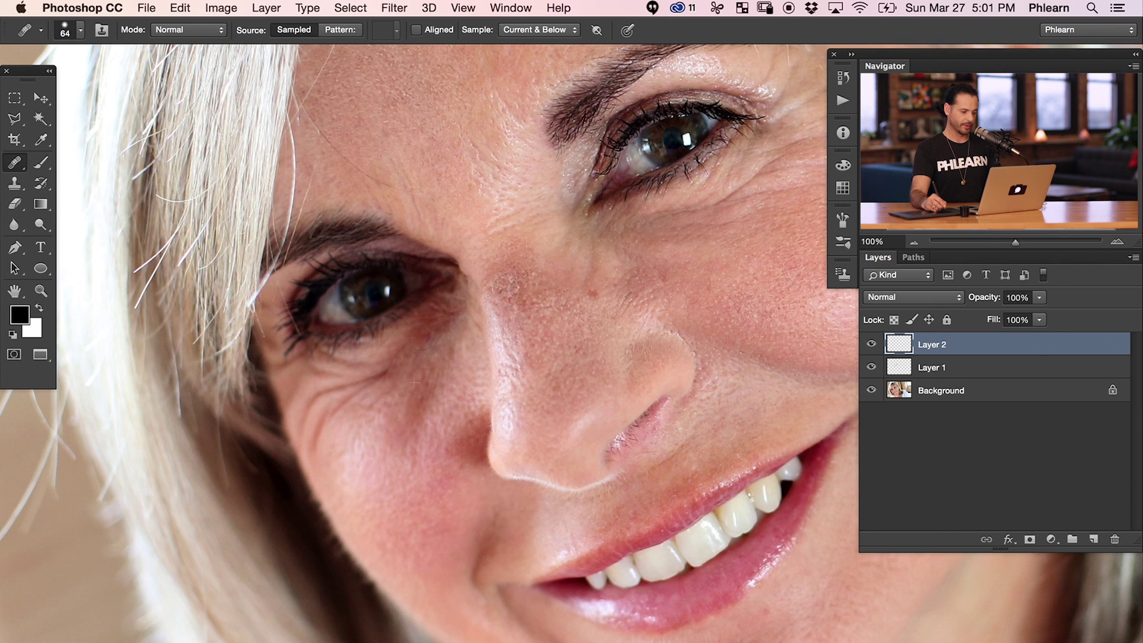
pyautogui.moveTo(382, 389)
pyautogui.mouseDown()
pyautogui.moveTo(334, 402)
pyautogui.moveTo(311, 461)
pyautogui.moveTo(416, 426)
pyautogui.moveTo(346, 454)
pyautogui.moveTo(316, 413)
pyautogui.moveTo(333, 471)
pyautogui.moveTo(336, 456)
pyautogui.moveTo(310, 431)
pyautogui.moveTo(333, 480)
pyautogui.mouseUp()
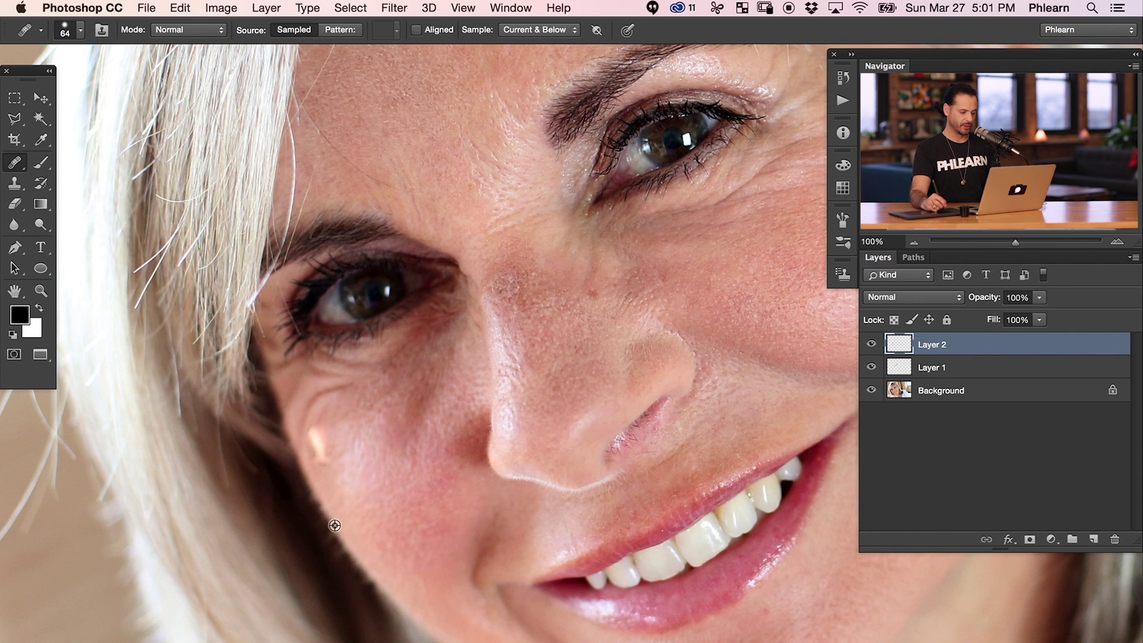
pyautogui.press('super+z')
pyautogui.moveTo(357, 456); pyautogui.dragTo(352, 457)
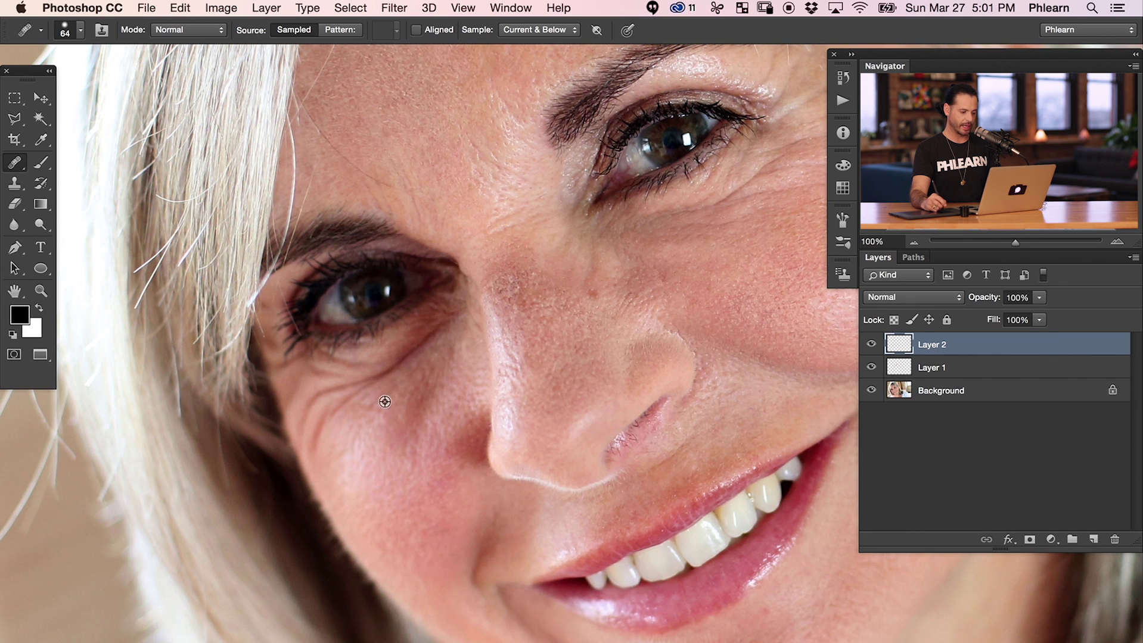
pyautogui.keyDown('alt'); pyautogui.click(433, 367); pyautogui.keyUp('alt')
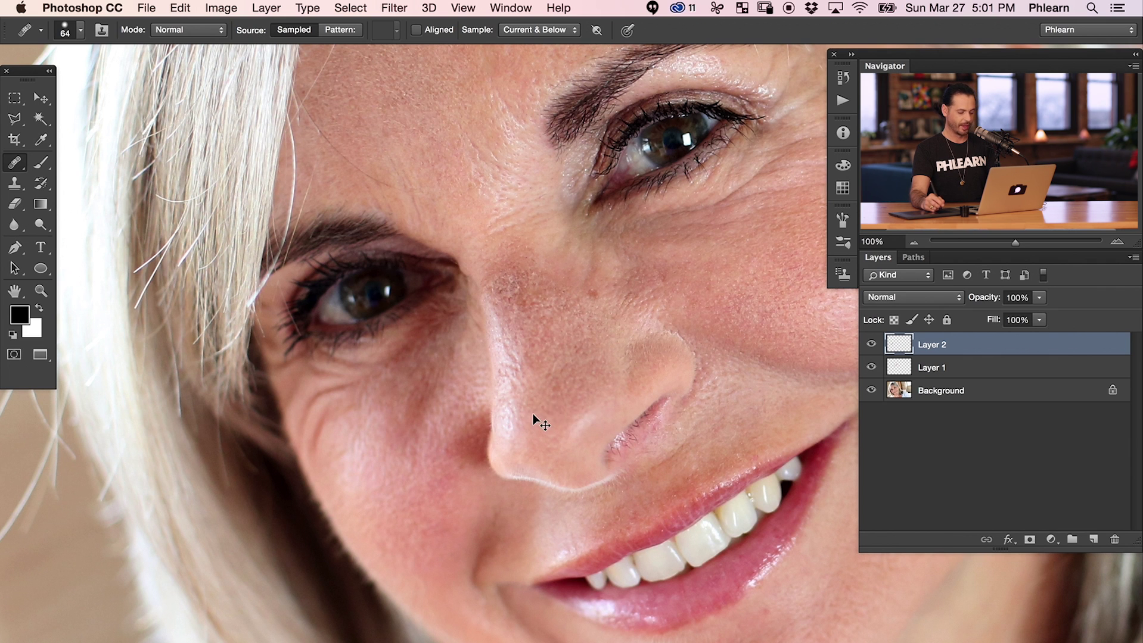
# Fade the previous heal to 65% opacity.
pyautogui.press('super+shift+f')
pyautogui.click(515, 403)
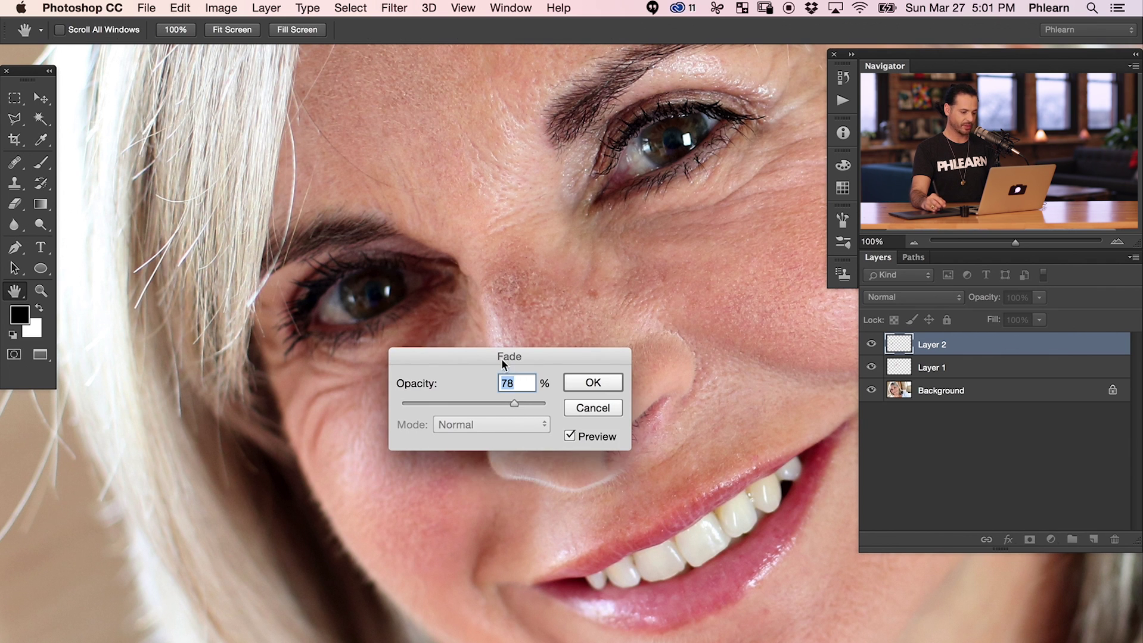
pyautogui.moveTo(502, 360); pyautogui.dragTo(582, 358)
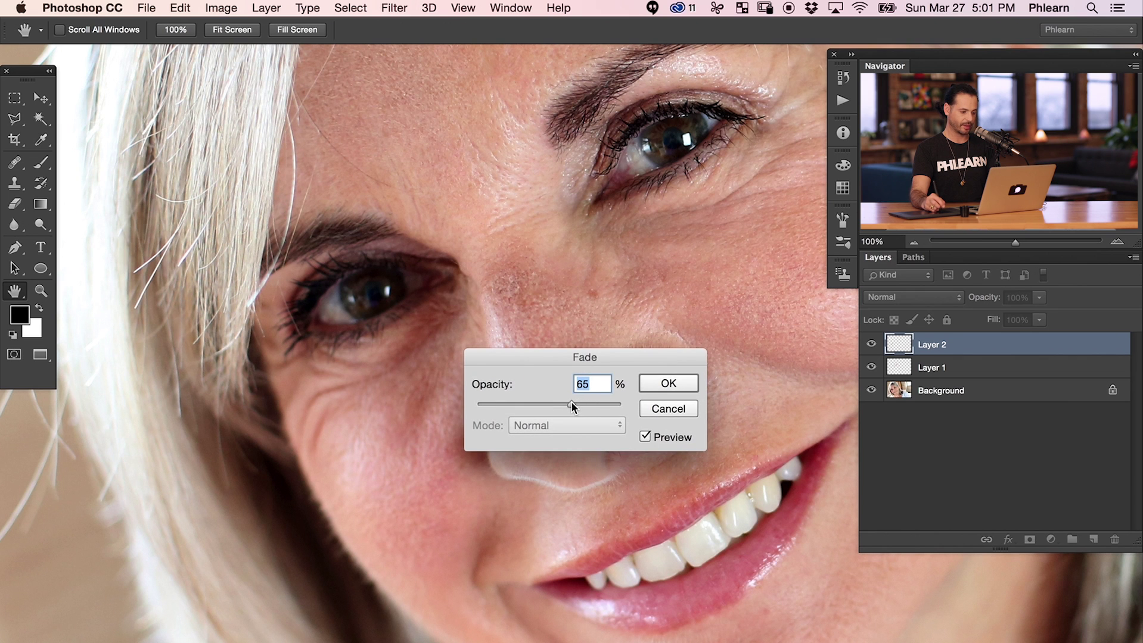
pyautogui.click(666, 387)
# Heal the dark cheek mole and a cheek wrinkle, fading the heal to 62%.
pyautogui.click(351, 438)
pyautogui.moveTo(316, 423); pyautogui.dragTo(332, 415)
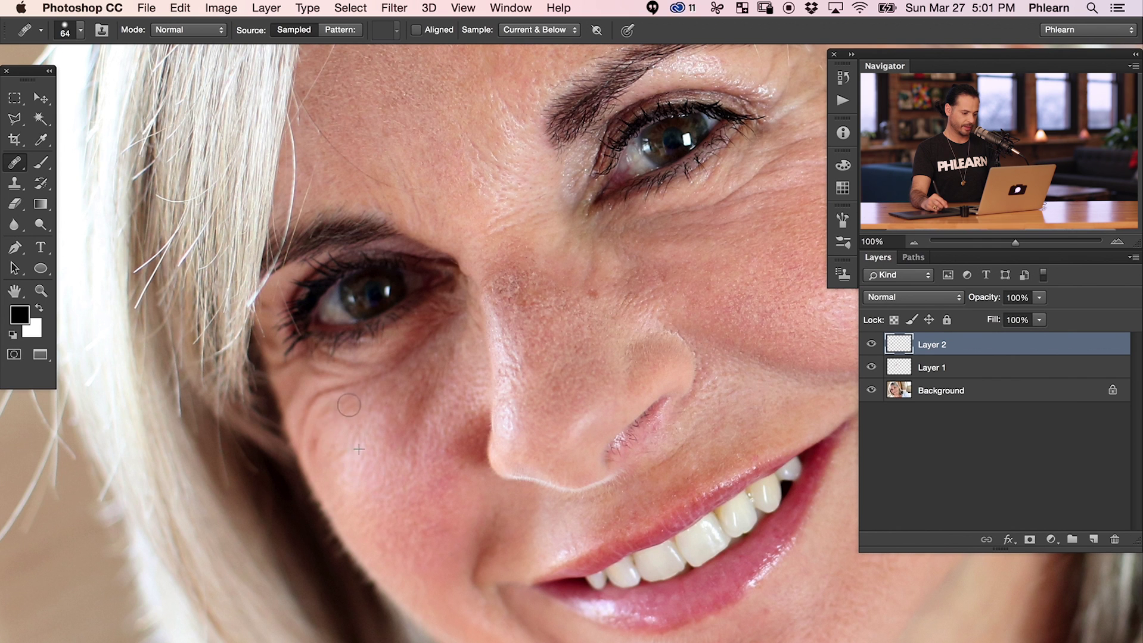
pyautogui.press('super+shift+f')
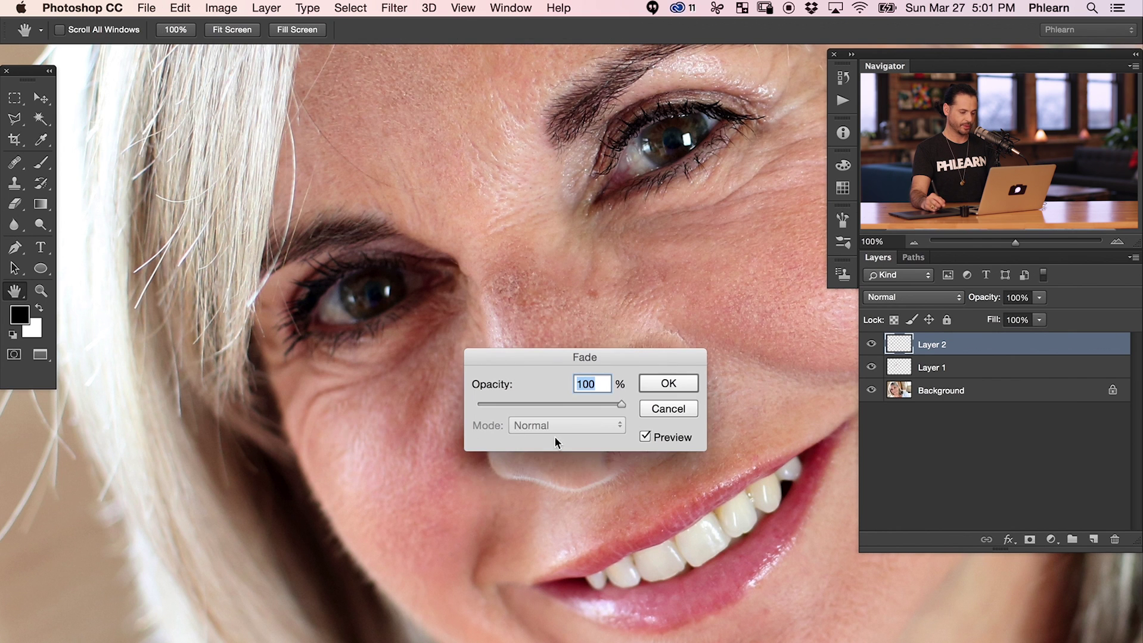
pyautogui.moveTo(575, 405); pyautogui.dragTo(566, 404)
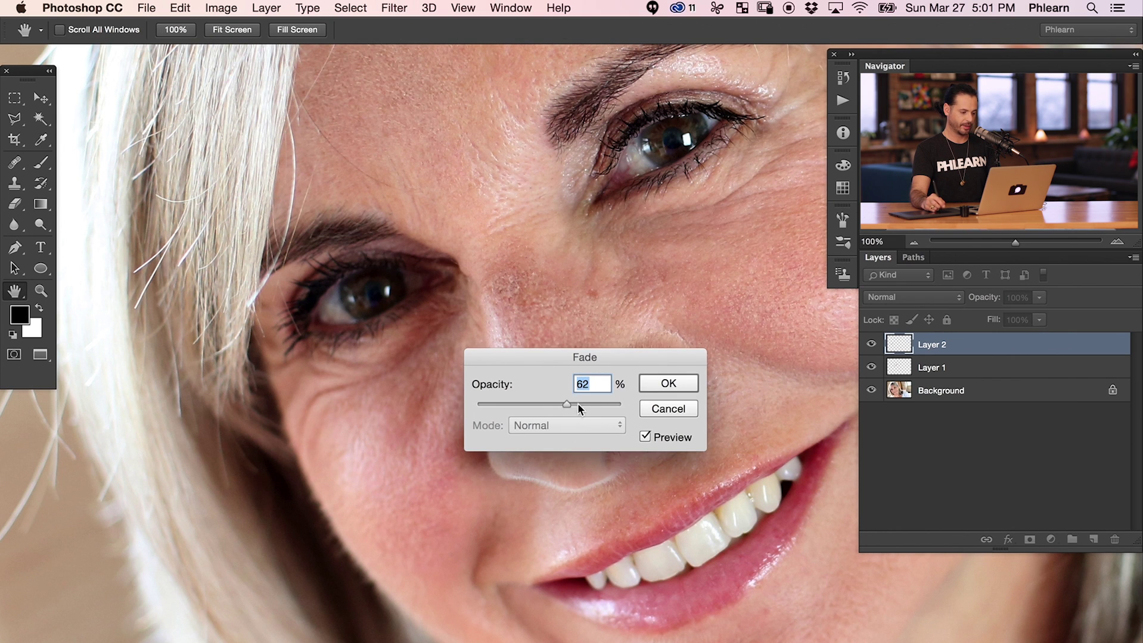
pyautogui.click(667, 384)
# Redo a botched under-eye stroke as a cheek-wrinkle heal, fading it to about 69%.
pyautogui.moveTo(384, 377)
pyautogui.mouseDown()
pyautogui.moveTo(326, 393)
pyautogui.moveTo(321, 407)
pyautogui.mouseUp()
pyautogui.press('super+z')
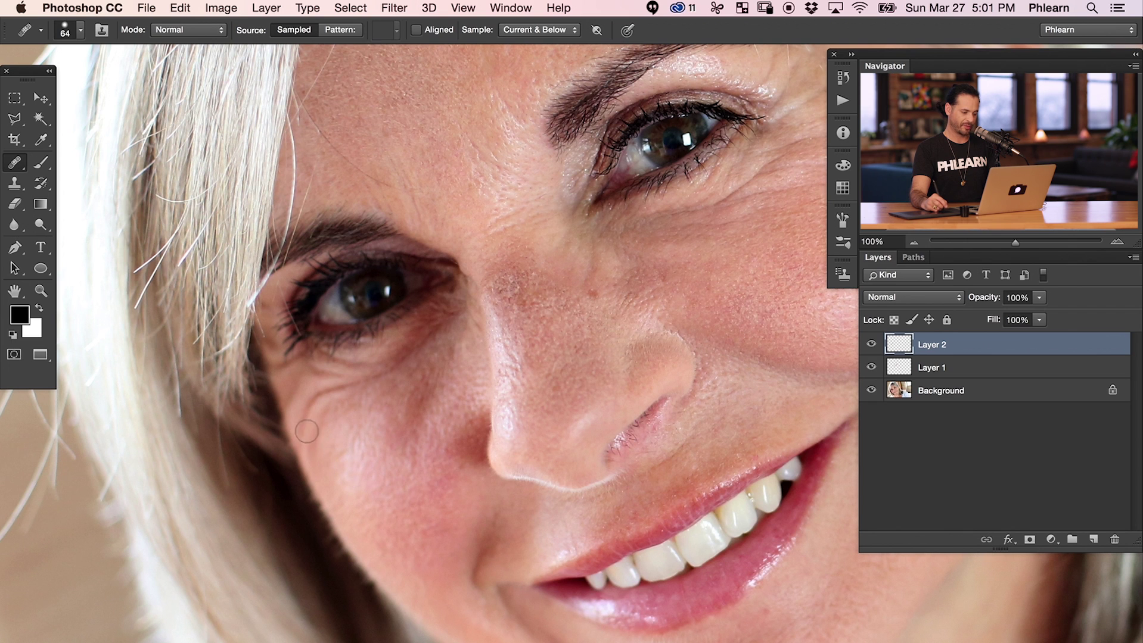
pyautogui.moveTo(305, 412)
pyautogui.mouseDown()
pyautogui.moveTo(326, 393)
pyautogui.moveTo(305, 429)
pyautogui.moveTo(385, 374)
pyautogui.mouseUp()
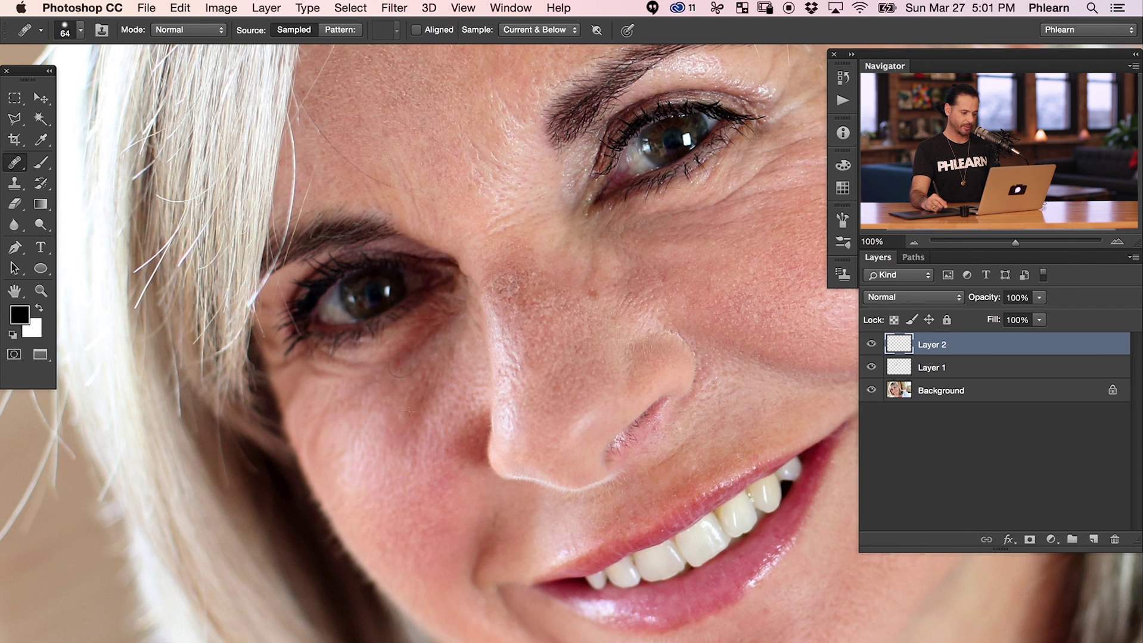
pyautogui.press('shift+super+f')
pyautogui.moveTo(596, 406); pyautogui.dragTo(577, 409)
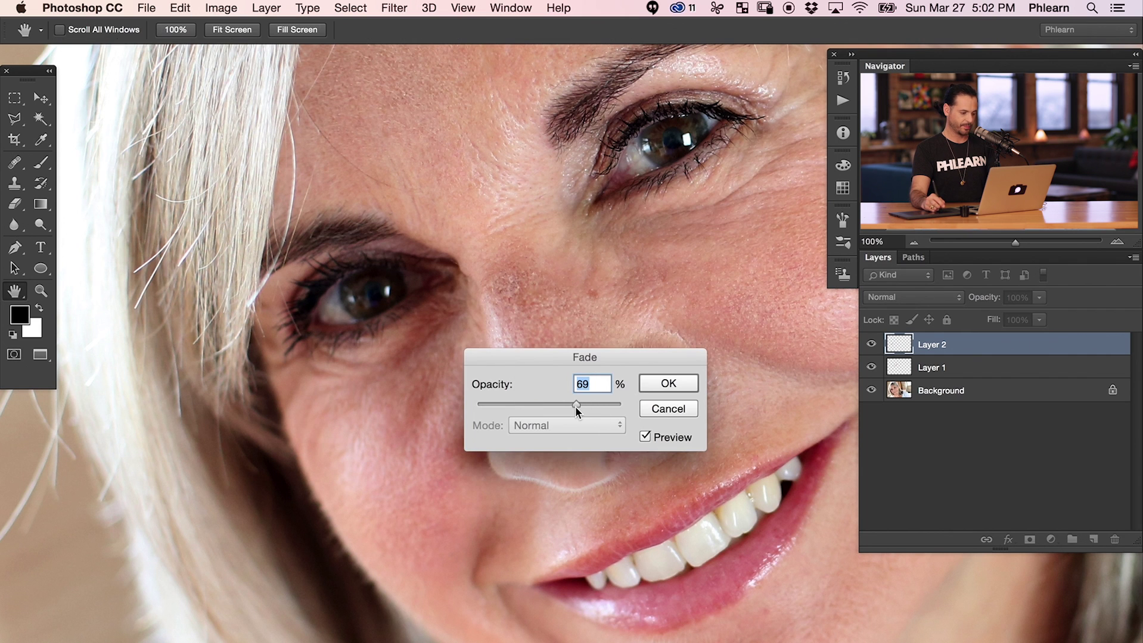
pyautogui.click(660, 391)
# Heal the wrinkles beneath the eye at 65% fade, then heal more under-eye wrinkles.
pyautogui.moveTo(317, 388)
pyautogui.mouseDown()
pyautogui.moveTo(312, 369)
pyautogui.moveTo(336, 378)
pyautogui.mouseUp()
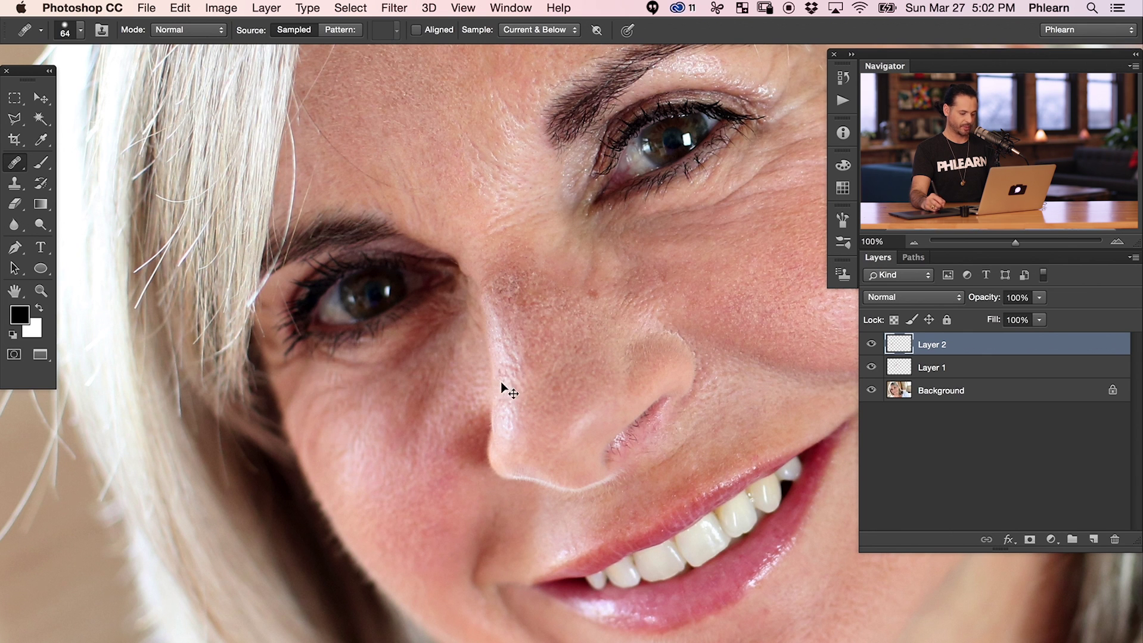
pyautogui.press('super+shift+f')
pyautogui.moveTo(577, 405); pyautogui.dragTo(572, 401)
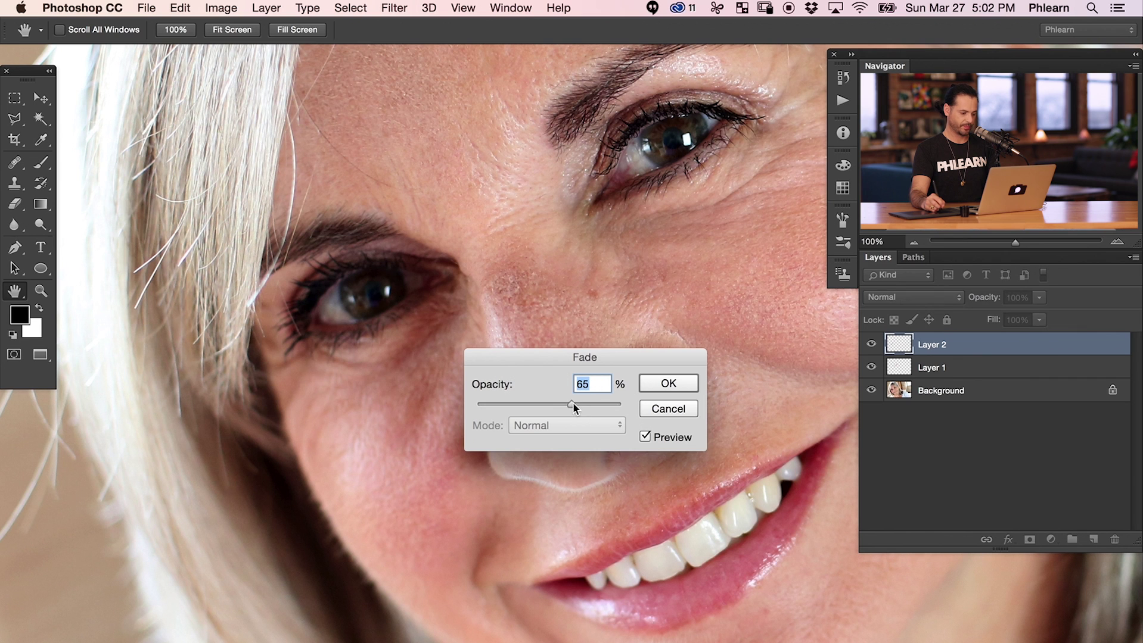
pyautogui.click(665, 386)
pyautogui.moveTo(355, 375)
pyautogui.mouseDown()
pyautogui.moveTo(321, 354)
pyautogui.moveTo(360, 370)
pyautogui.moveTo(394, 364)
pyautogui.moveTo(372, 394)
pyautogui.mouseUp()
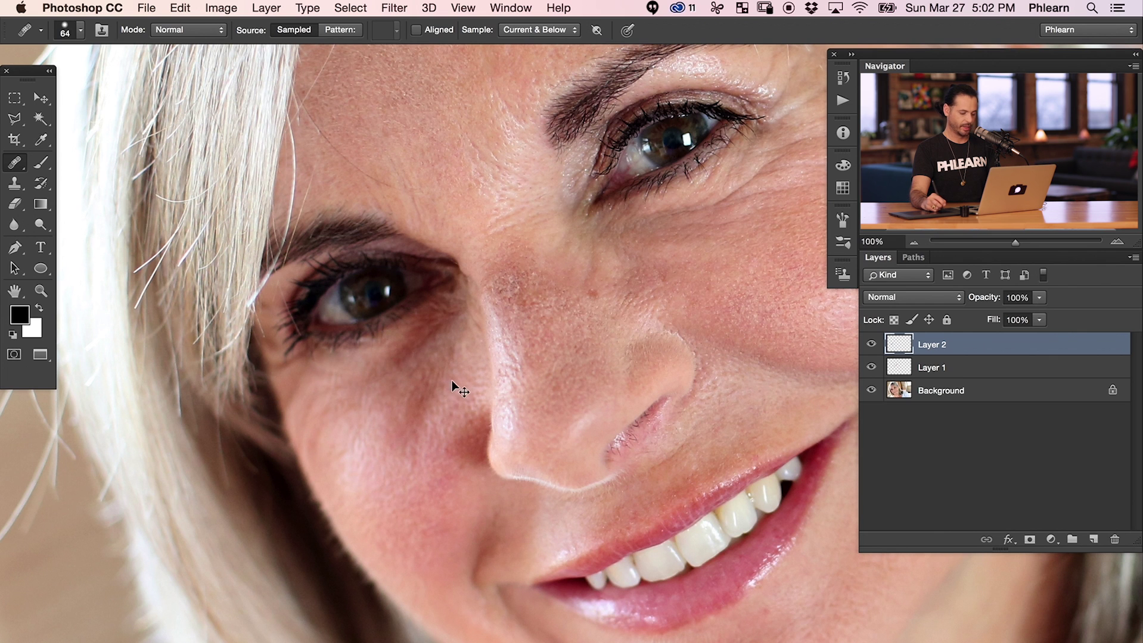
# Fade the last heal to 75%, then heal the lines under the eye at 66%.
pyautogui.press('super+shift+f')
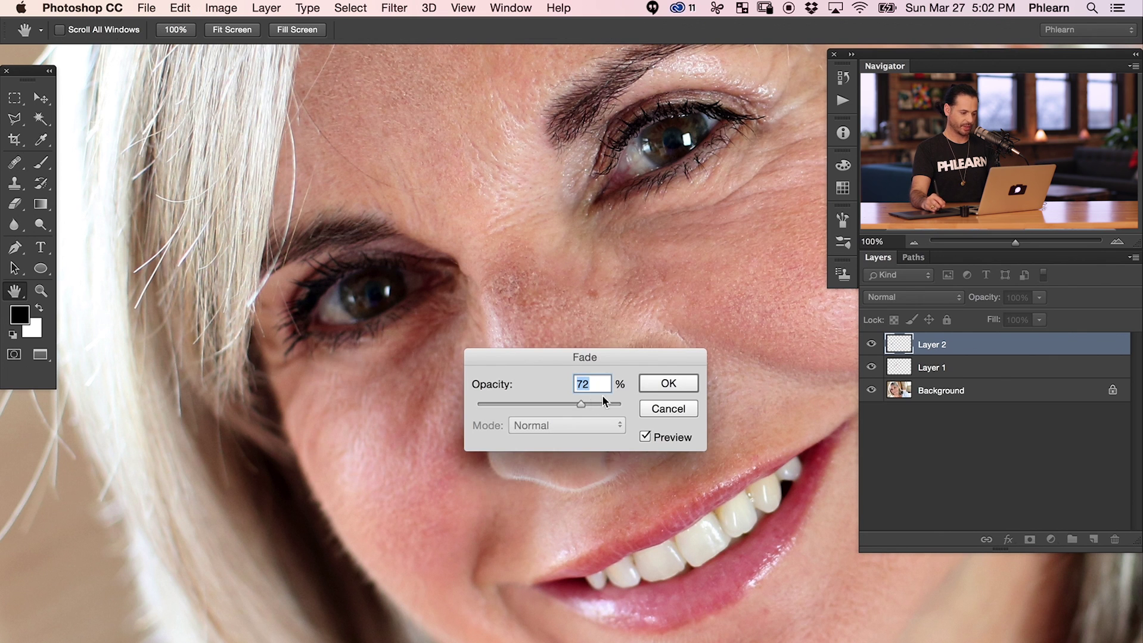
pyautogui.click(666, 383)
pyautogui.moveTo(286, 386); pyautogui.dragTo(282, 362)
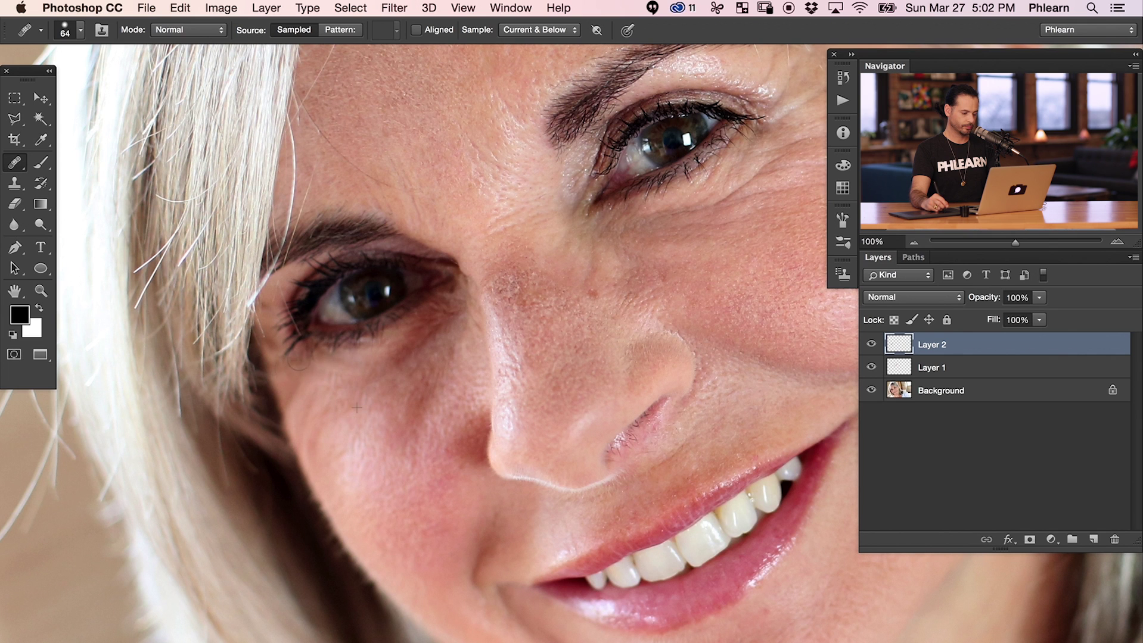
pyautogui.moveTo(303, 364); pyautogui.dragTo(303, 365)
pyautogui.press('super+shift+f')
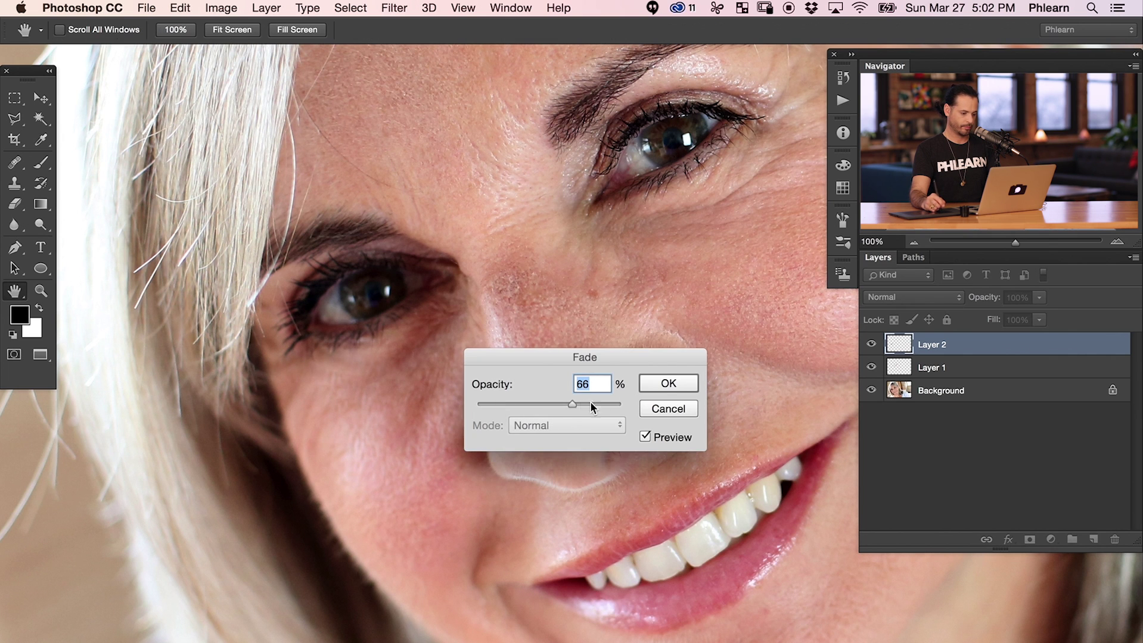
pyautogui.click(668, 384)
# Heal the red nose-bridge spot and a wrinkle near the upper eye, fading it to about 69%.
pyautogui.hscroll(3, 625, 396)
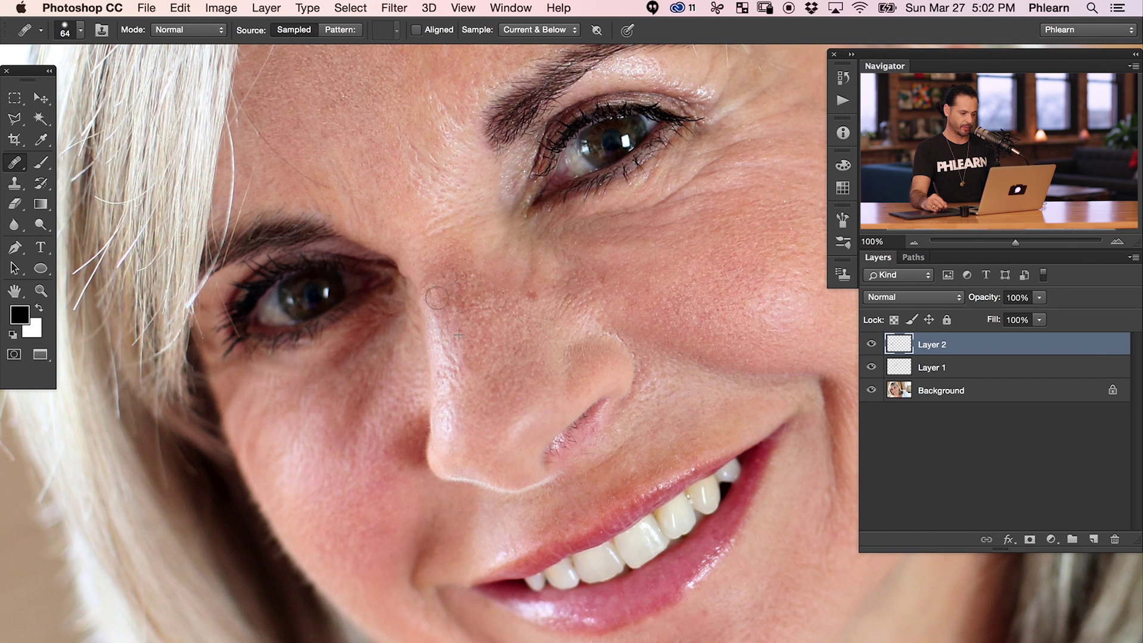
pyautogui.click(530, 296)
pyautogui.moveTo(579, 406)
pyautogui.mouseDown()
pyautogui.moveTo(523, 293)
pyautogui.moveTo(497, 311)
pyautogui.moveTo(451, 479)
pyautogui.moveTo(511, 560)
pyautogui.mouseUp()
pyautogui.keyDown('alt'); pyautogui.click(394, 221); pyautogui.keyUp('alt')
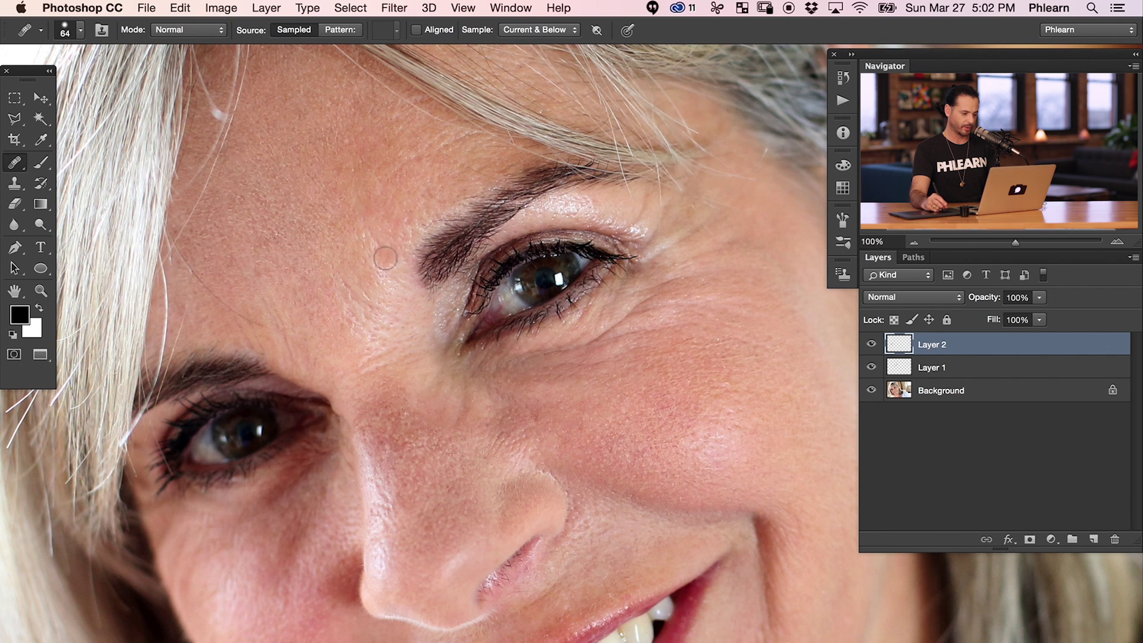
pyautogui.moveTo(381, 249); pyautogui.dragTo(378, 255)
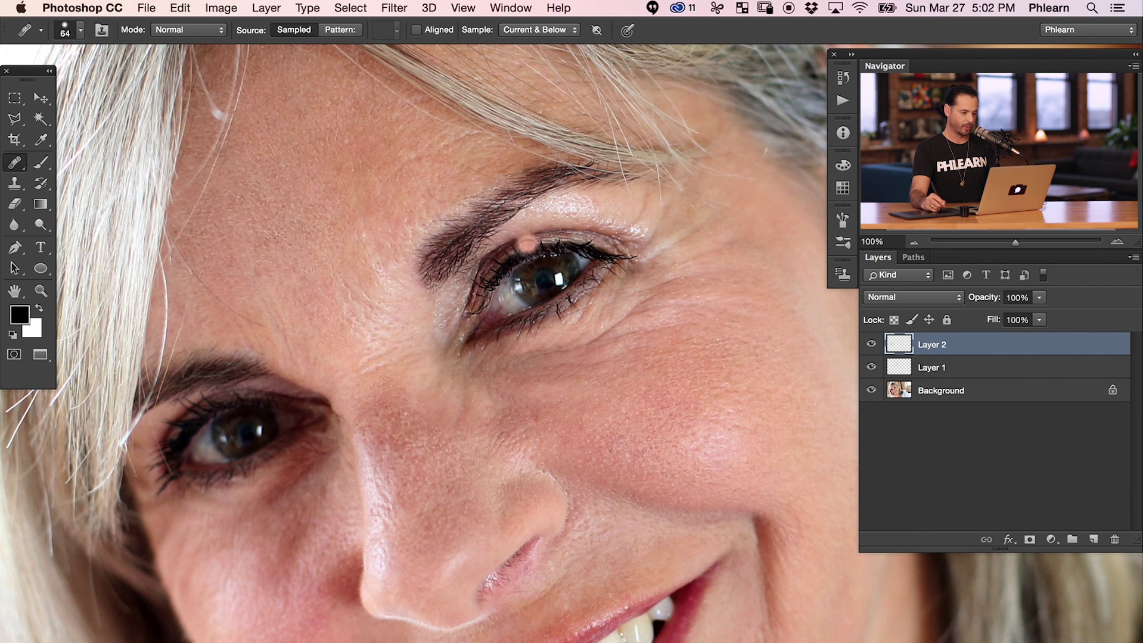
pyautogui.press('super+shift+f')
pyautogui.moveTo(581, 406); pyautogui.dragTo(573, 408)
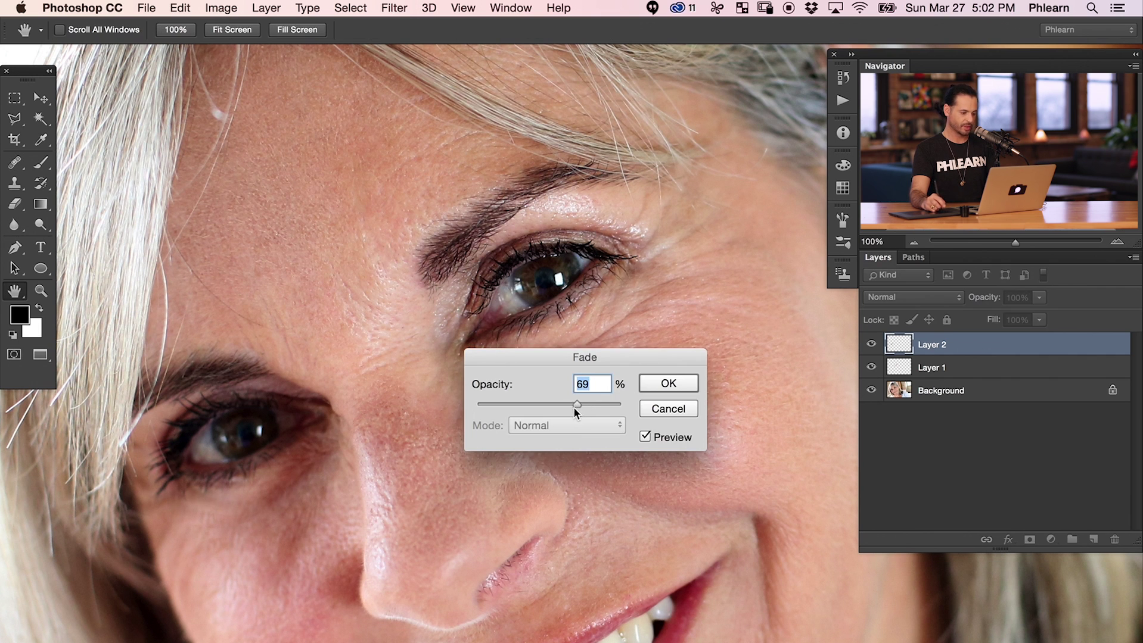
pyautogui.click(663, 389)
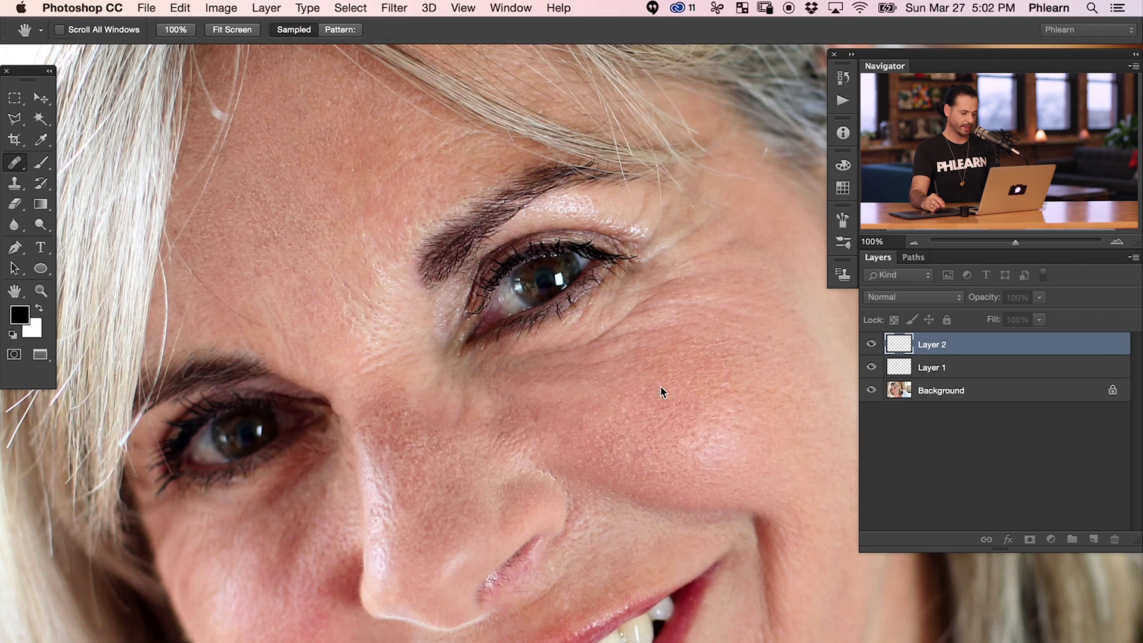
pyautogui.moveTo(510, 505); pyautogui.dragTo(525, 406)
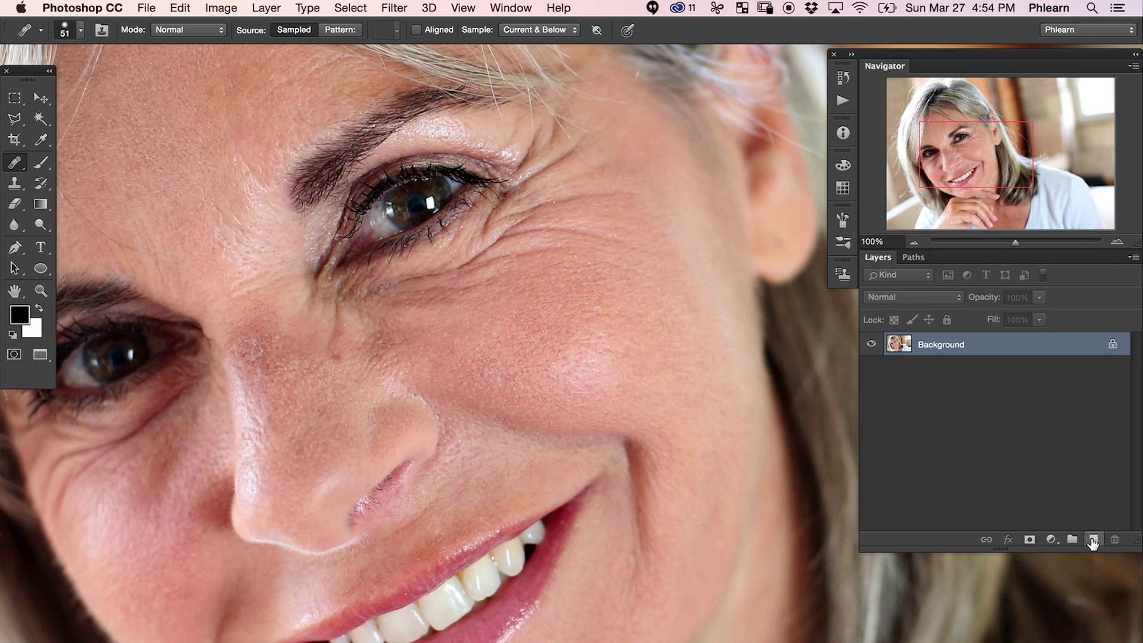
# Add an empty Layer 1 above the Background layer.
pyautogui.click(1092, 540)
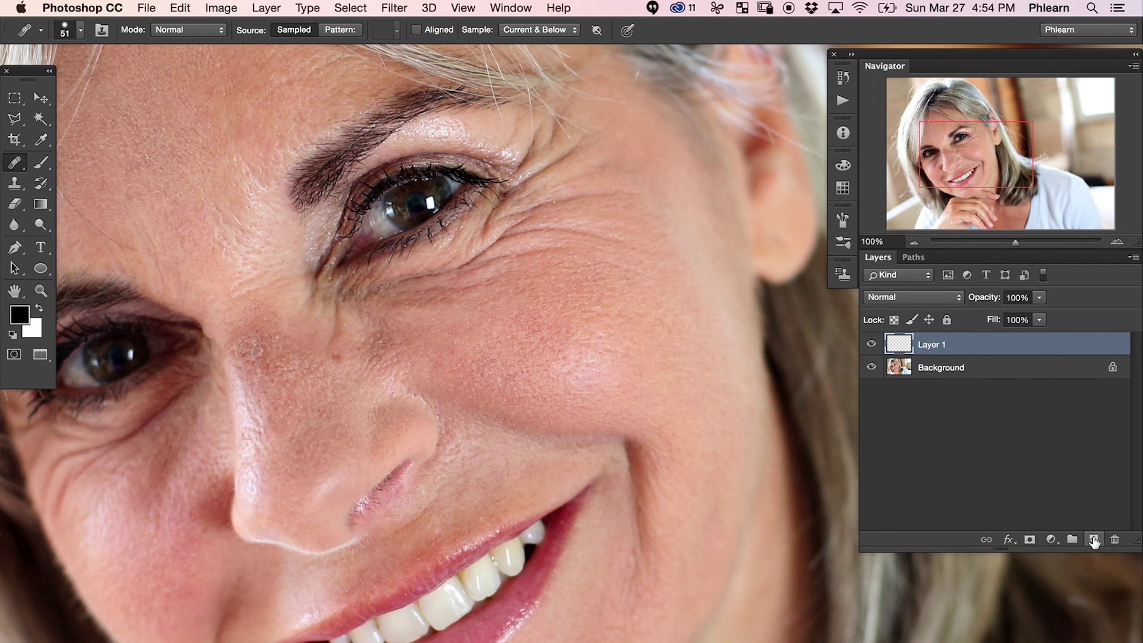
# Select the Healing Brush Tool, fade the Layer 1 cheek heal slightly, and fade the Layer 2 heal to 78%.
pyautogui.click(15, 163)
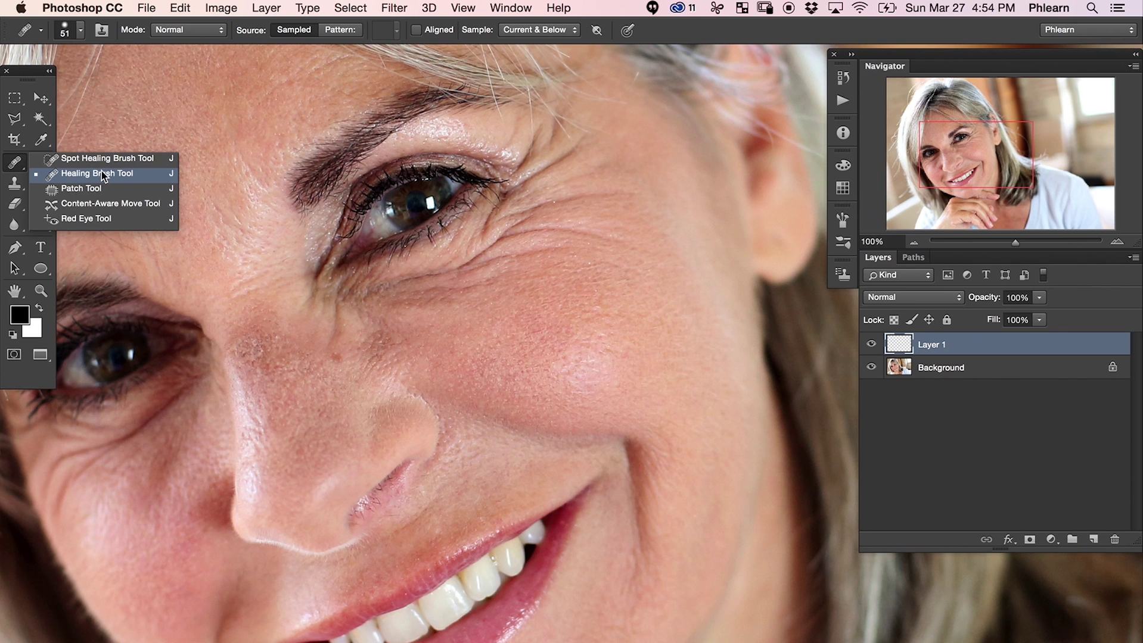
pyautogui.click(102, 173)
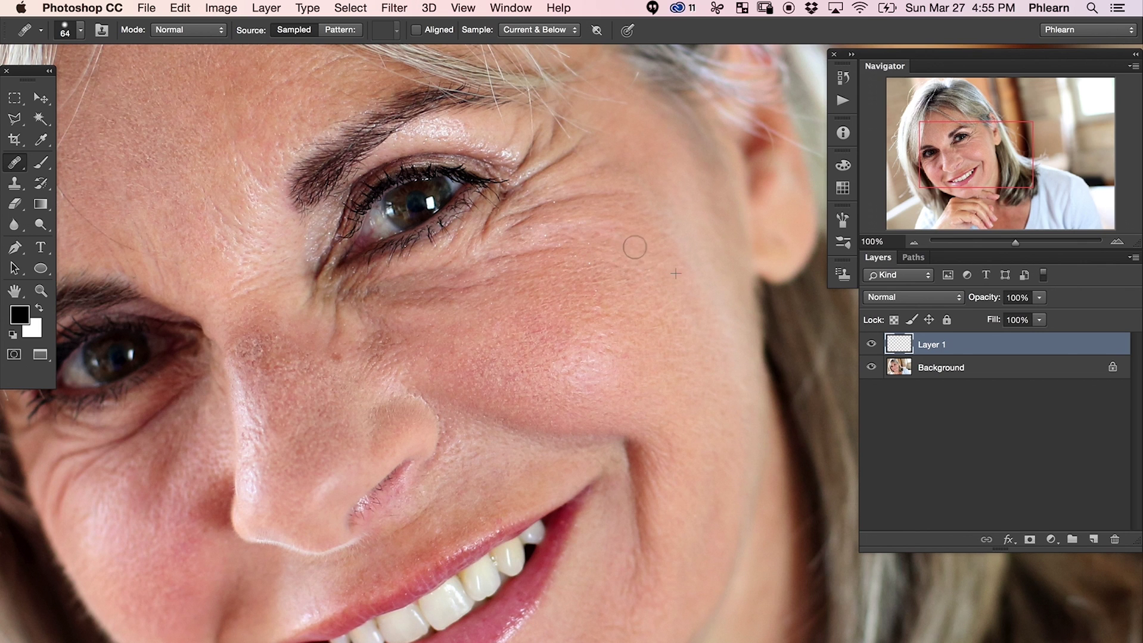
pyautogui.click(181, 8)
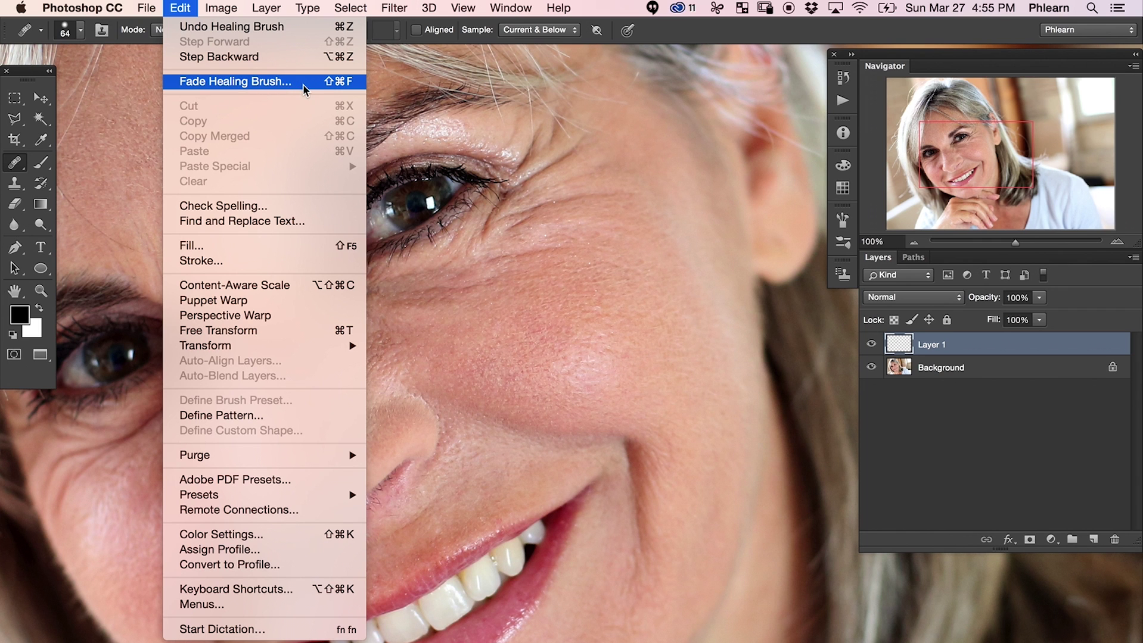
pyautogui.click(322, 82)
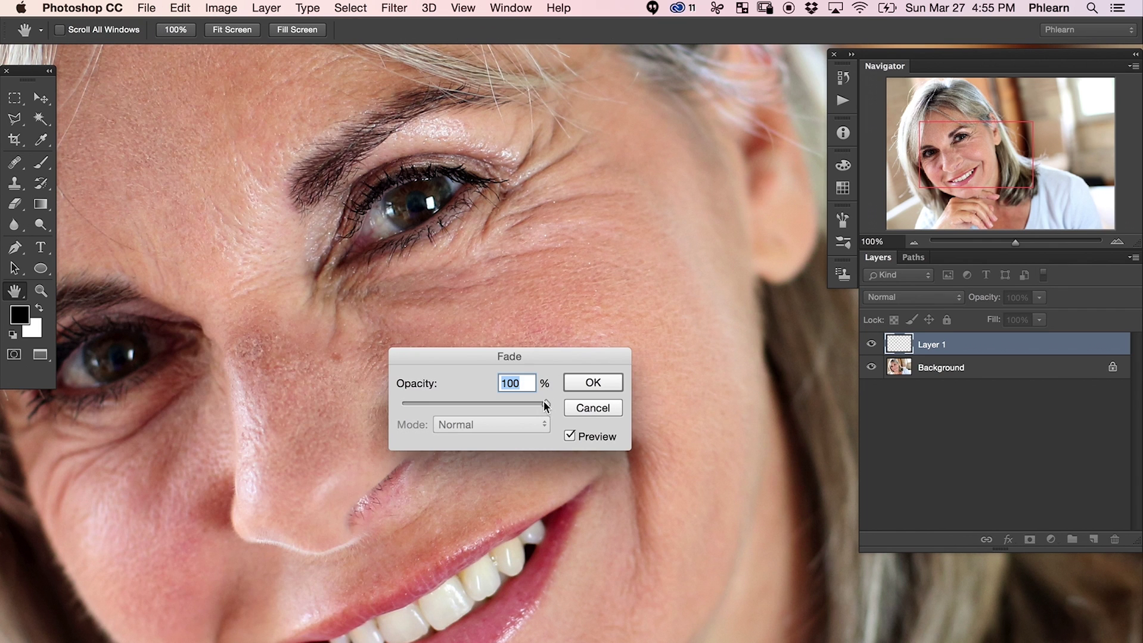
pyautogui.moveTo(543, 405); pyautogui.dragTo(458, 402)
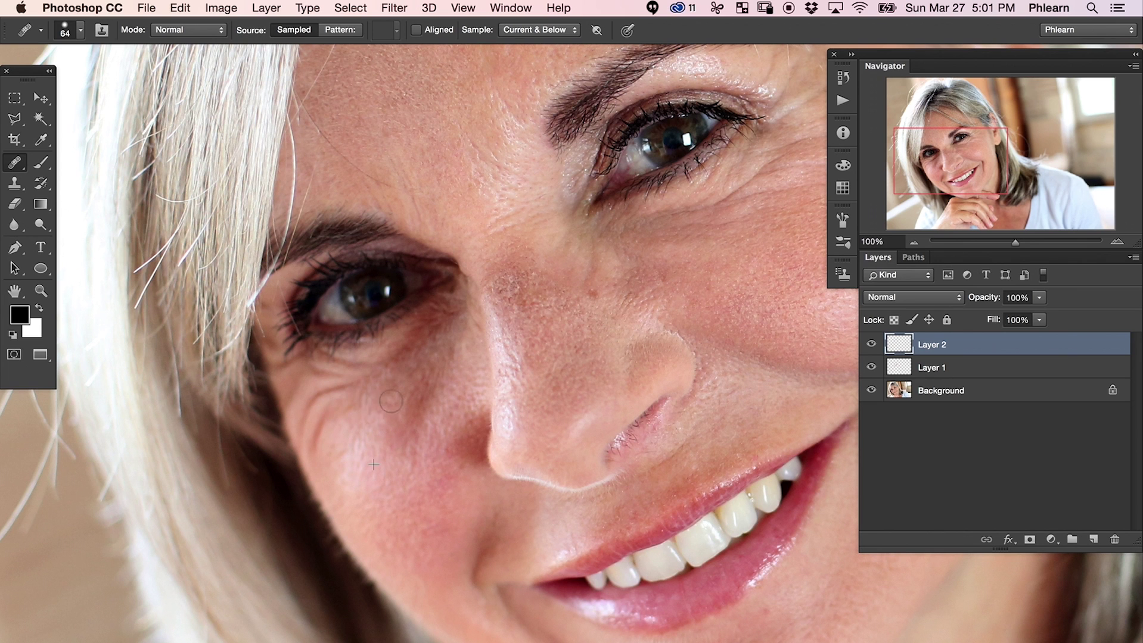
pyautogui.press('super+shift+f')
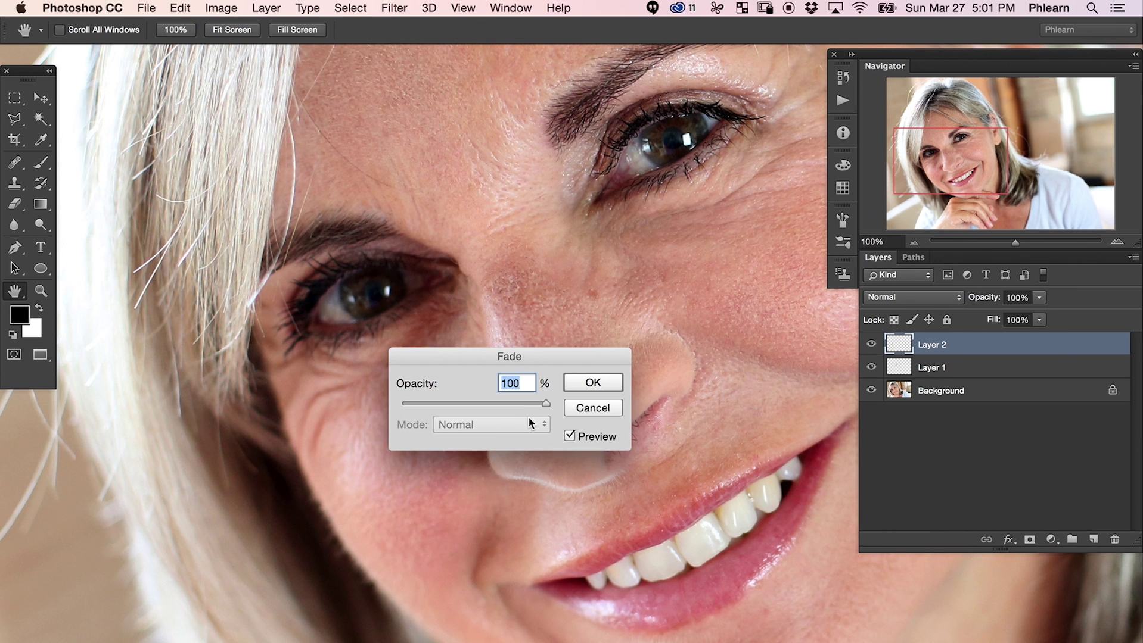
pyautogui.moveTo(506, 354); pyautogui.dragTo(581, 354)
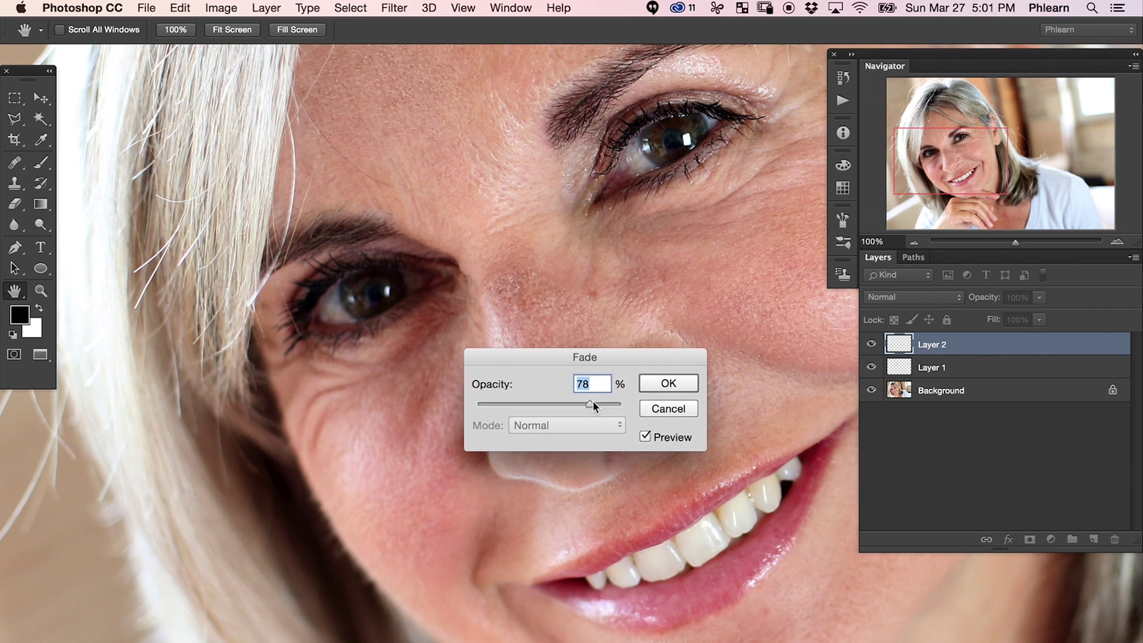